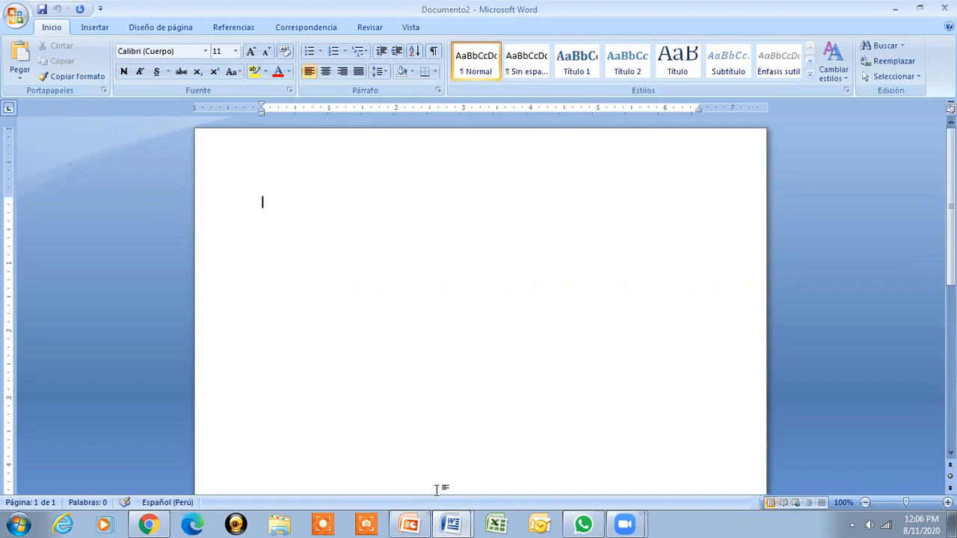
Switch to PowerPoint, show the CAPITULO 3 title slide full screen, and return to the blank Word document
left_click(409, 524)
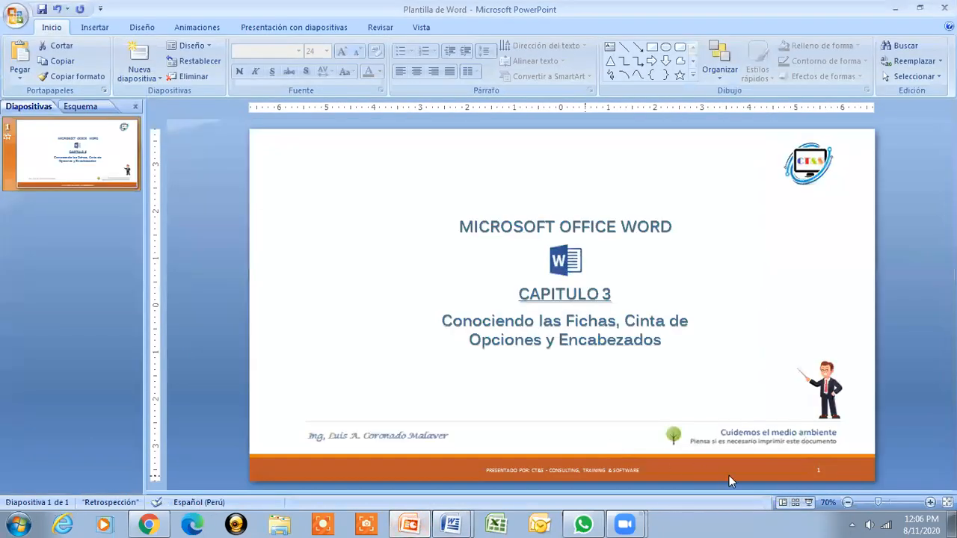
left_click(808, 502)
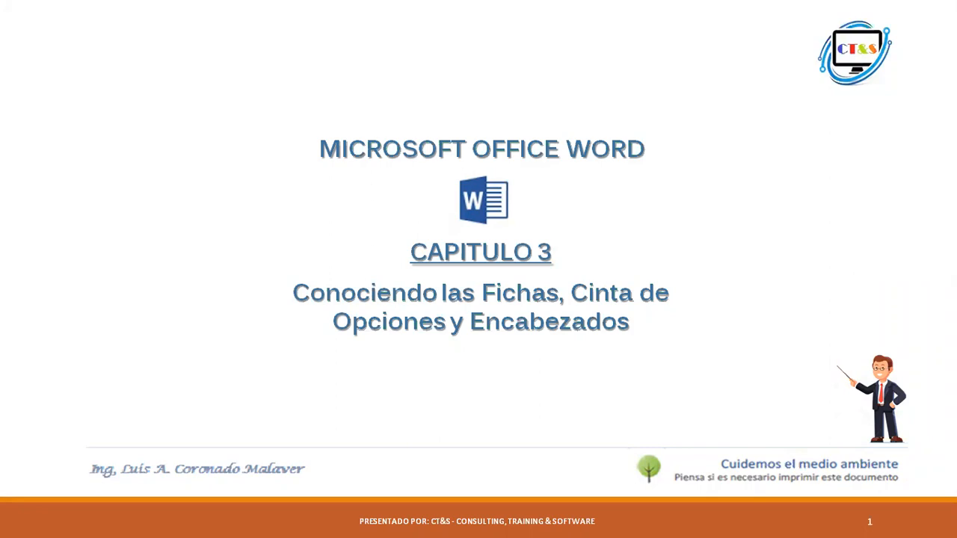
key("Escape")
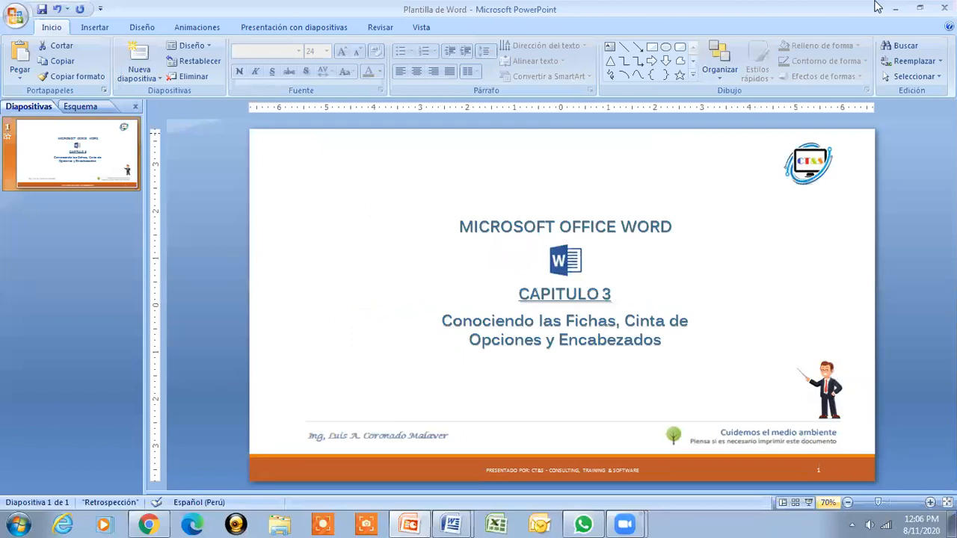
left_click(896, 9)
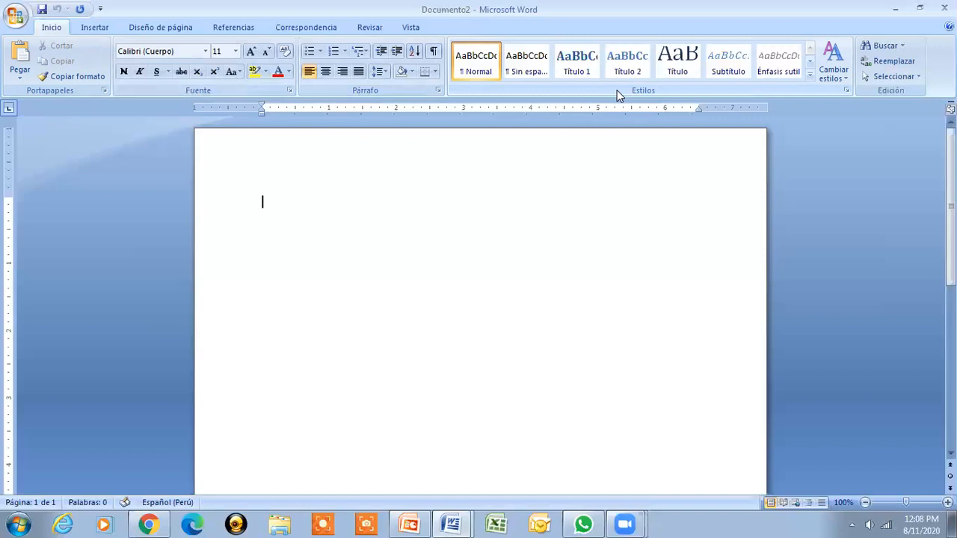
Look through the Insertar, Diseño de página, Referencias, Correspondencia, Revisar and Vista command sets, finishing on Inicio
left_click(90, 30)
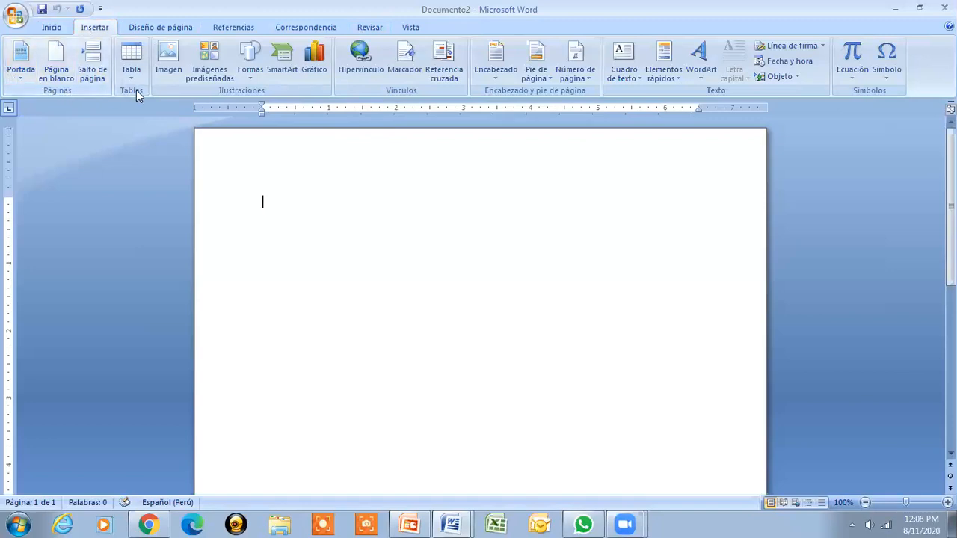
left_click(177, 29)
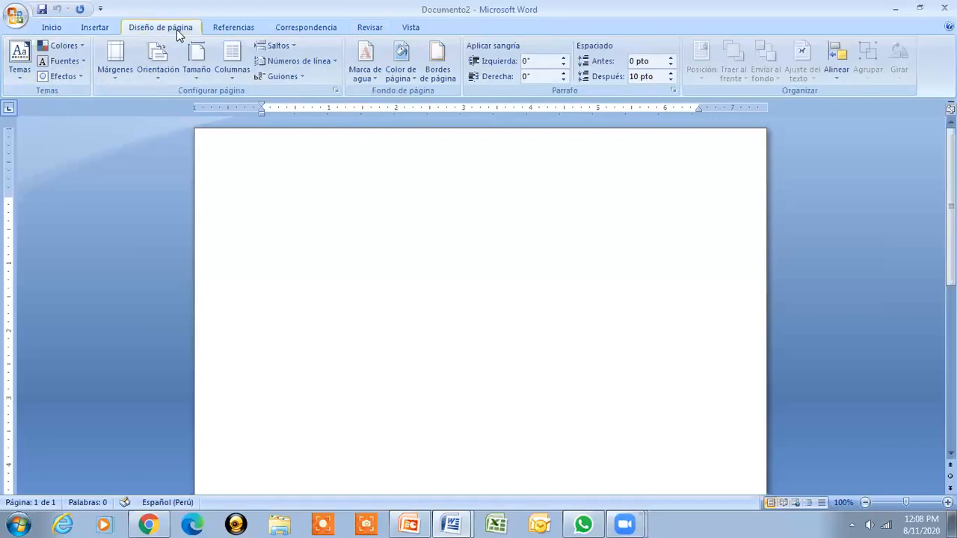
left_click(246, 27)
left_click(287, 30)
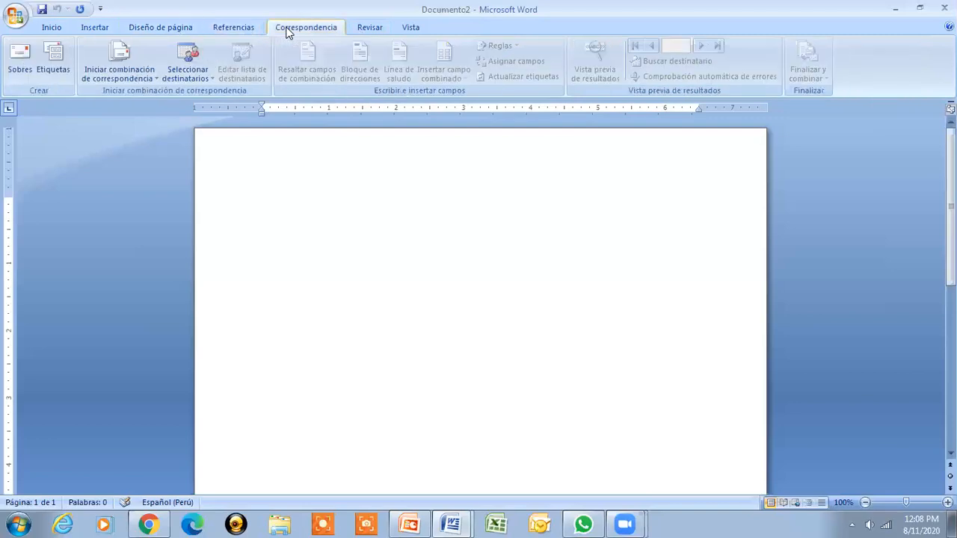
left_click(368, 27)
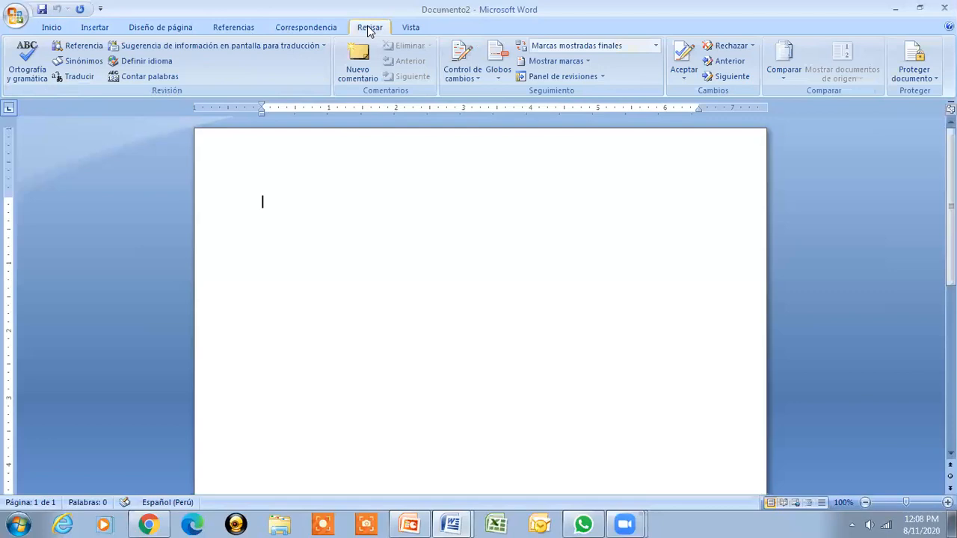
left_click(412, 28)
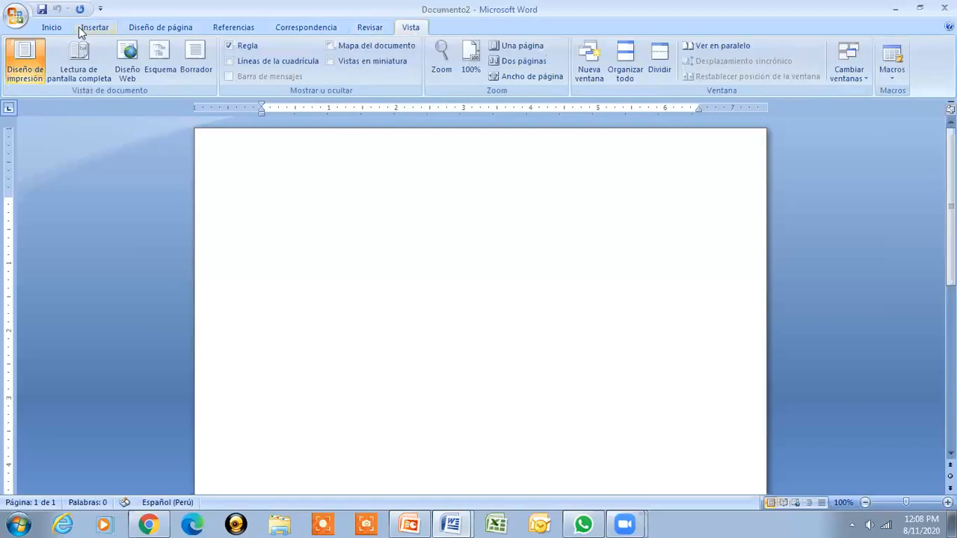
left_click(52, 27)
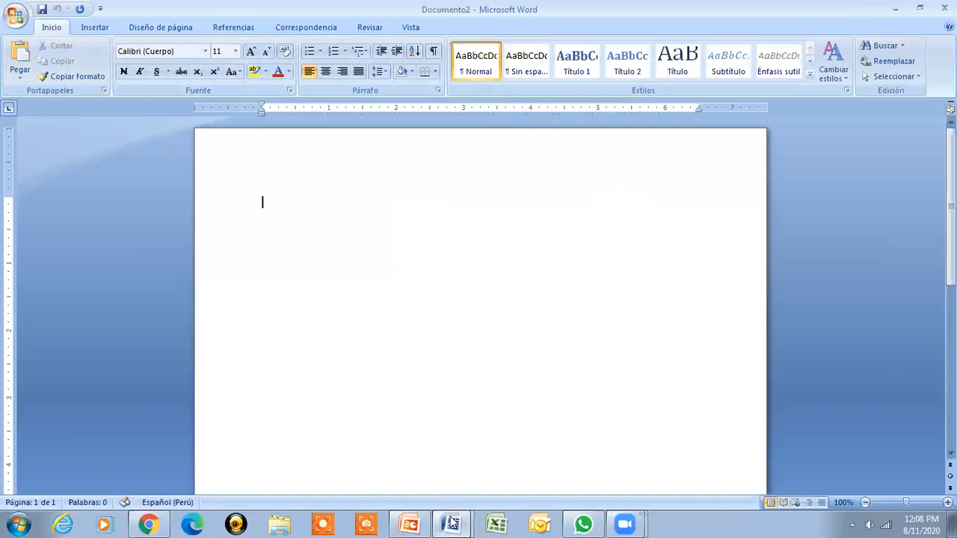
Copy the entire letter from the Carta - Jefatura CERPS document into the blank Documento2
mouse_move(451, 521)
left_click(463, 469)
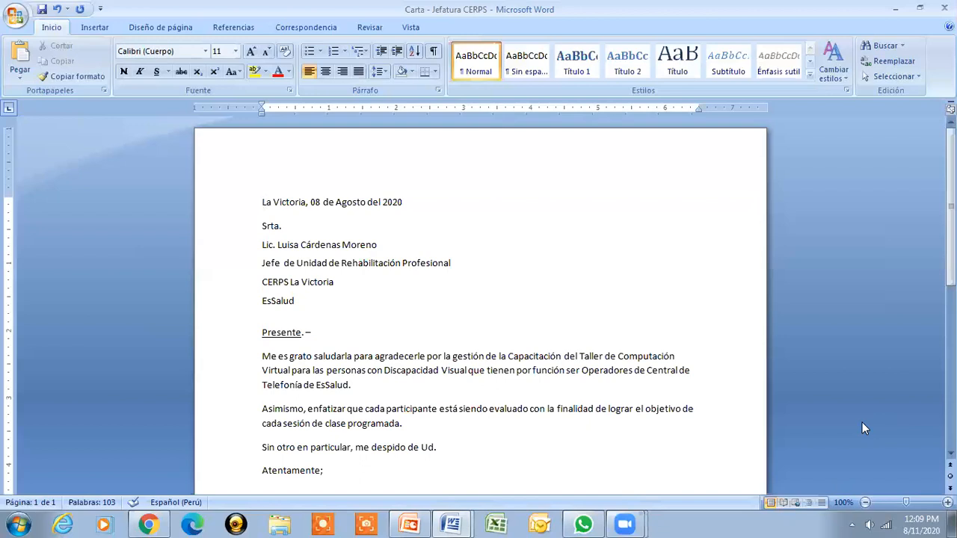
key("ctrl+shift+End")
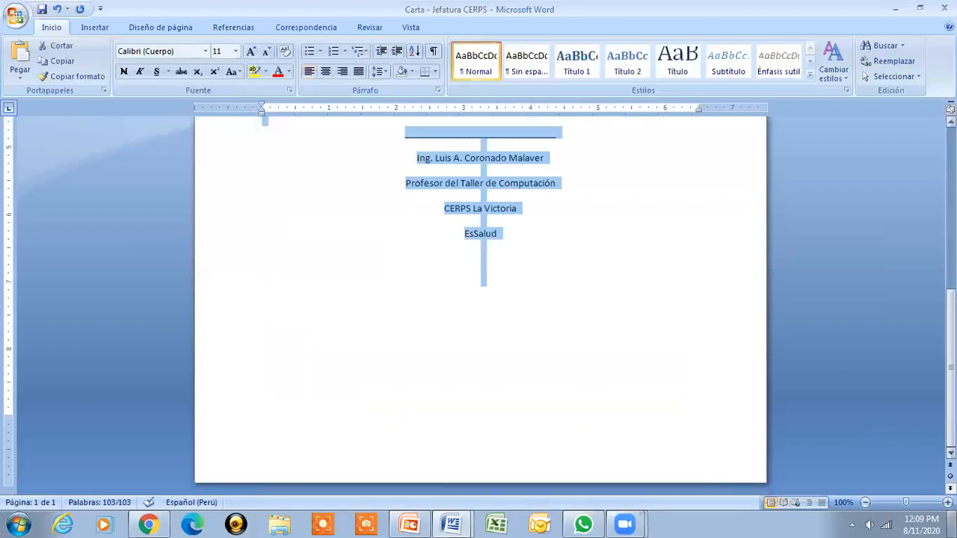
scroll(480, 299, "up", 10)
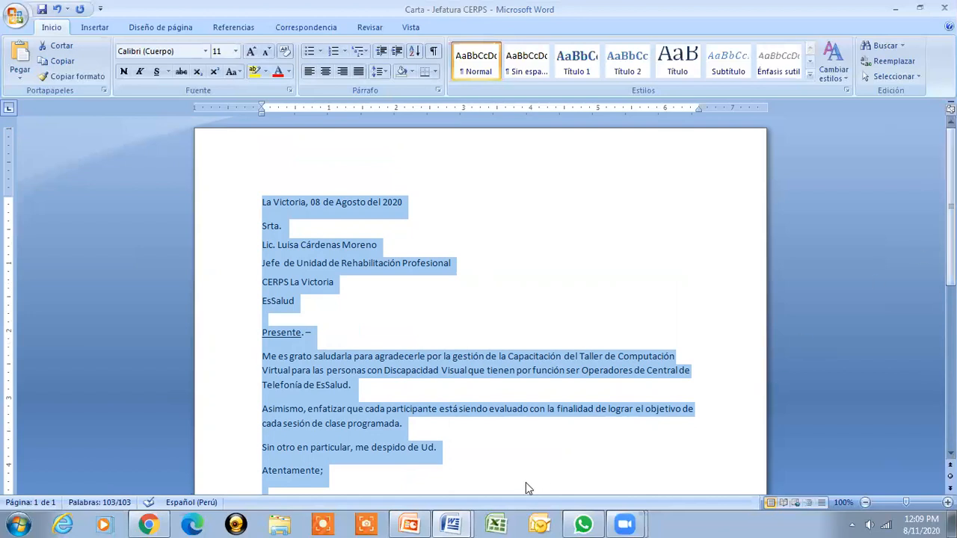
left_click(450, 523)
left_click(426, 492)
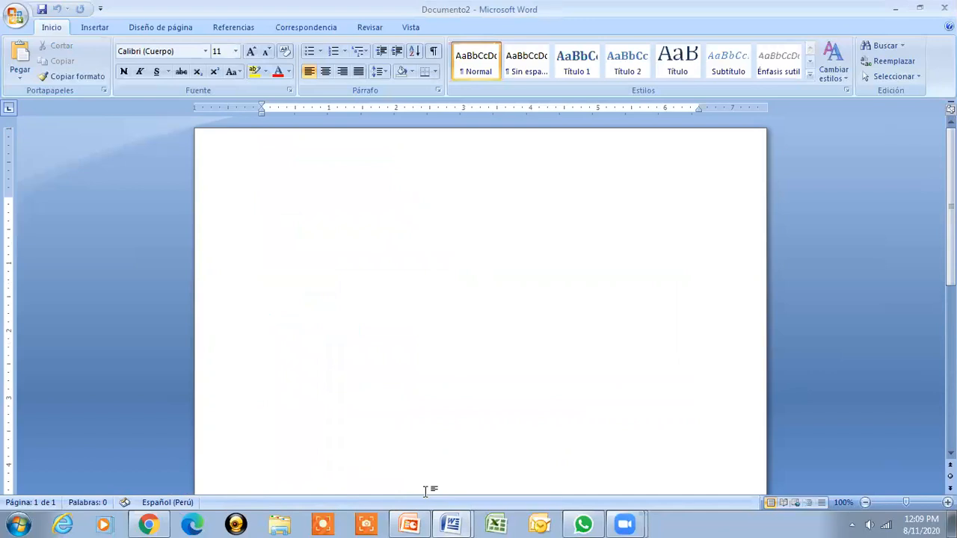
key("ctrl+v")
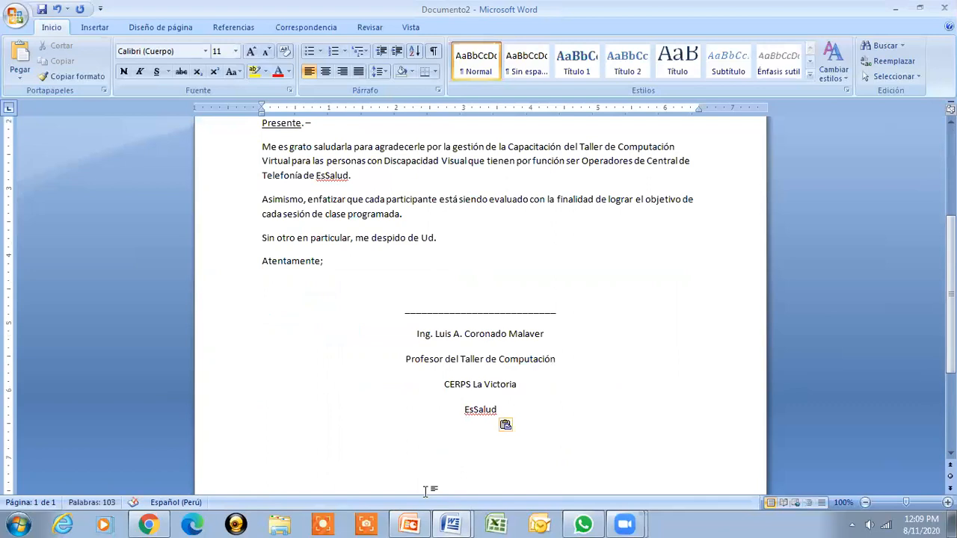
scroll(478, 299, "up", 5)
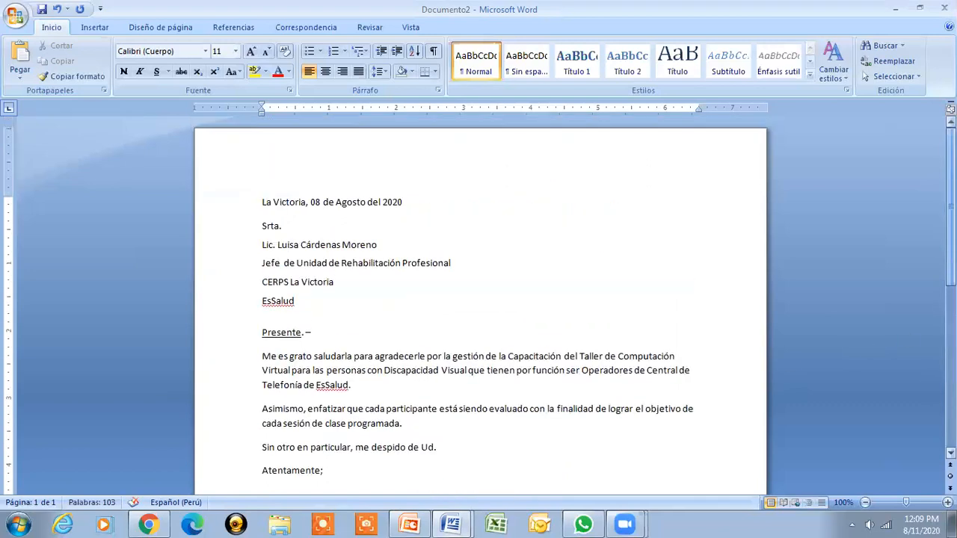
Right-align the date line "La Victoria, 08 de Agosto del 2020"
left_click(261, 203)
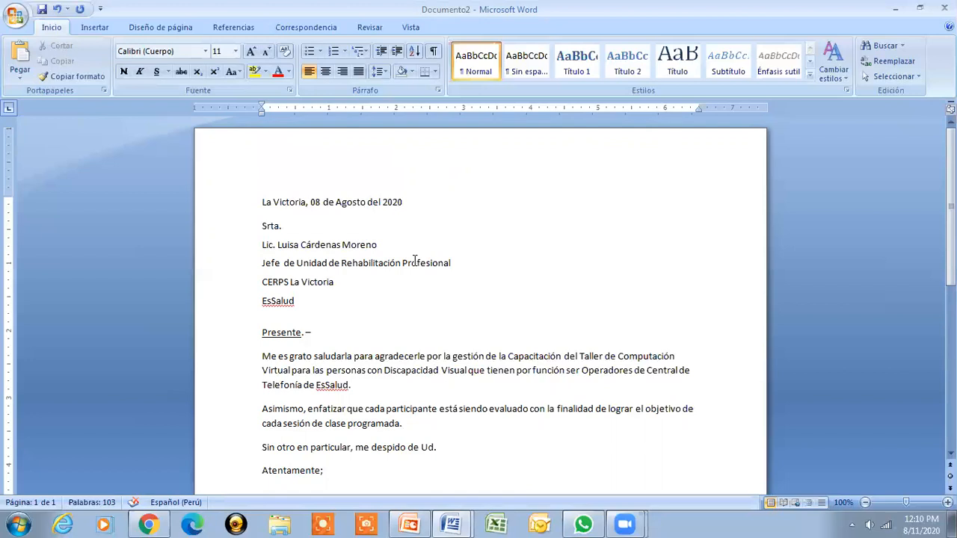
key("ctrl+shift+Right")
key("ctrl+shift+Right")
key("ctrl+shift+Right")
key("ctrl+shift+Right")
key("ctrl+shift+Right")
key("ctrl+shift+Right")
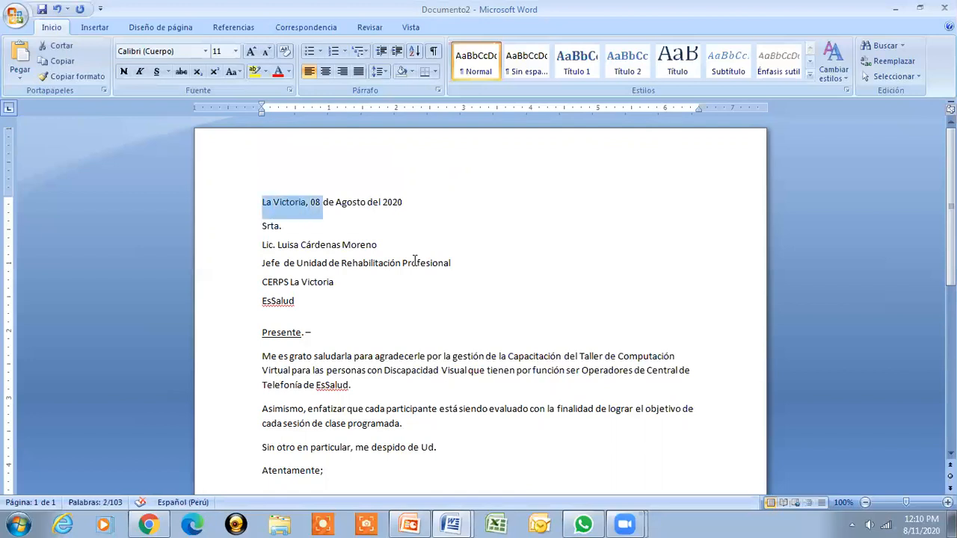
key("ctrl+shift+Right")
key("ctrl+shift+Right")
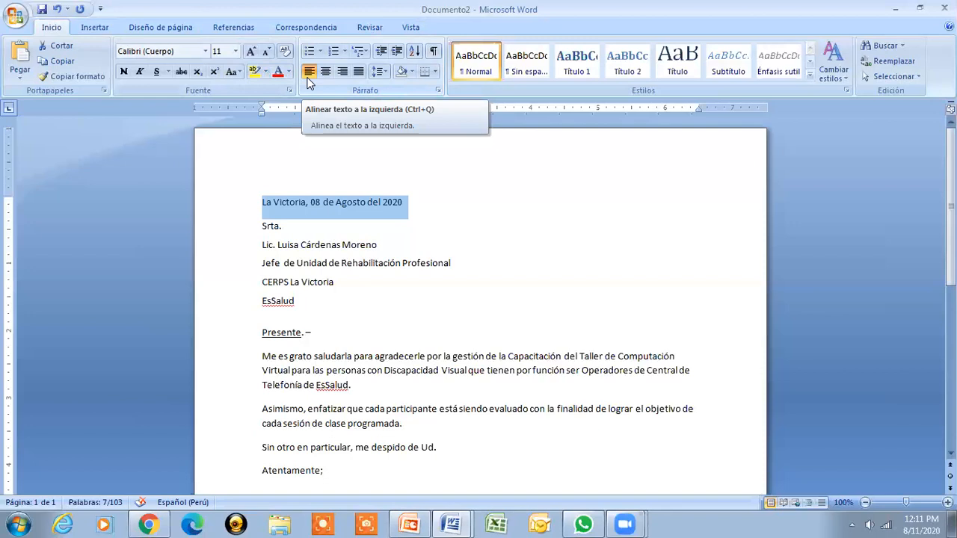
key("ctrl+d")
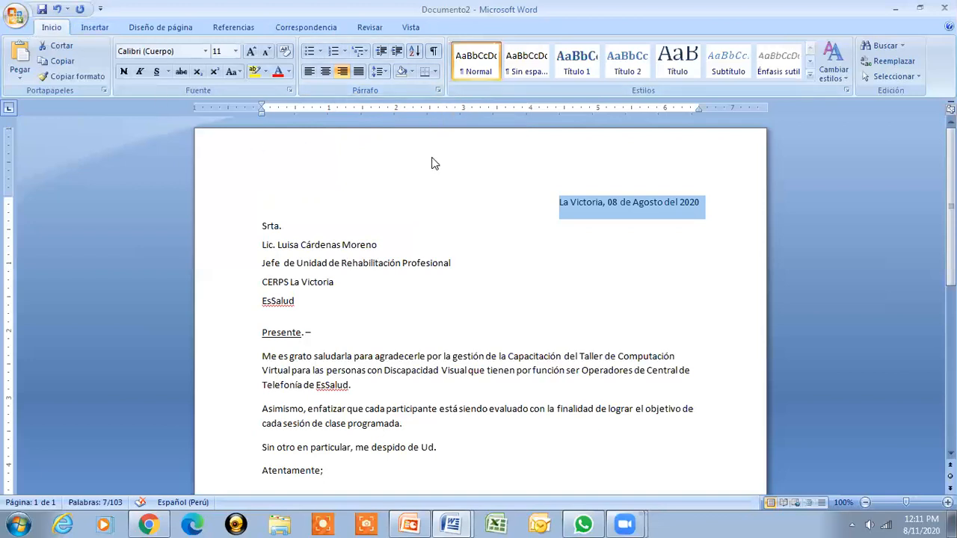
Make the five-line recipient block bold, from "Srta." through "EsSalud"
key("Down")
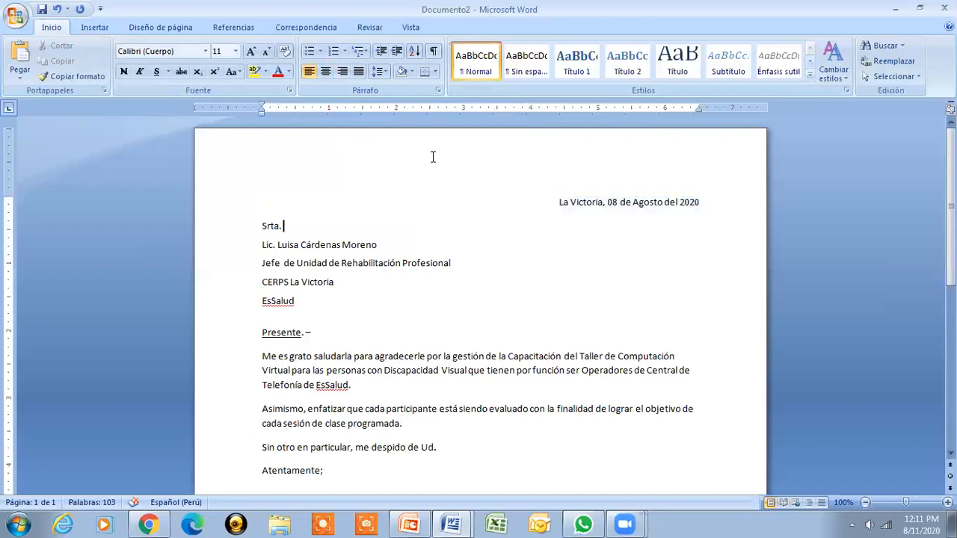
key("Home")
key("shift+End")
key("shift+Down")
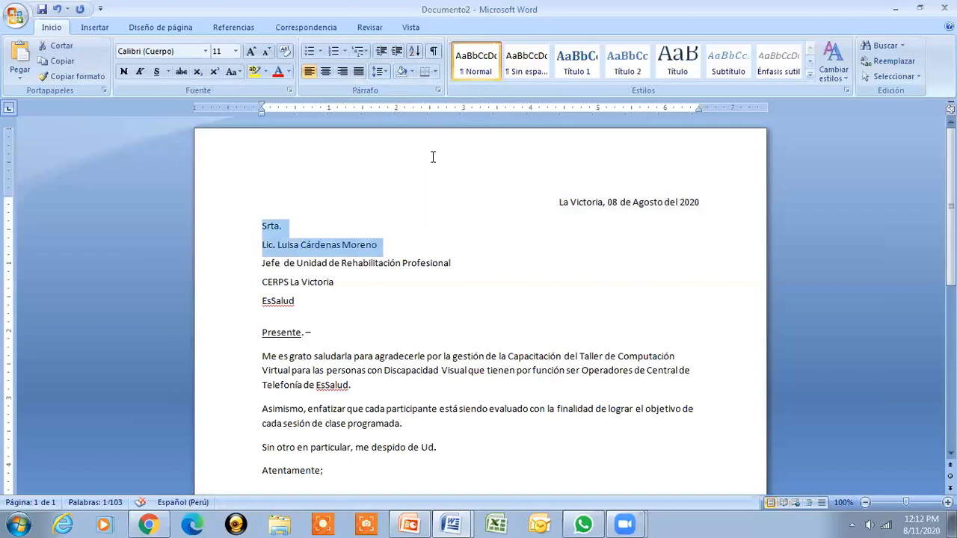
key("shift+Down")
key("shift+Down")
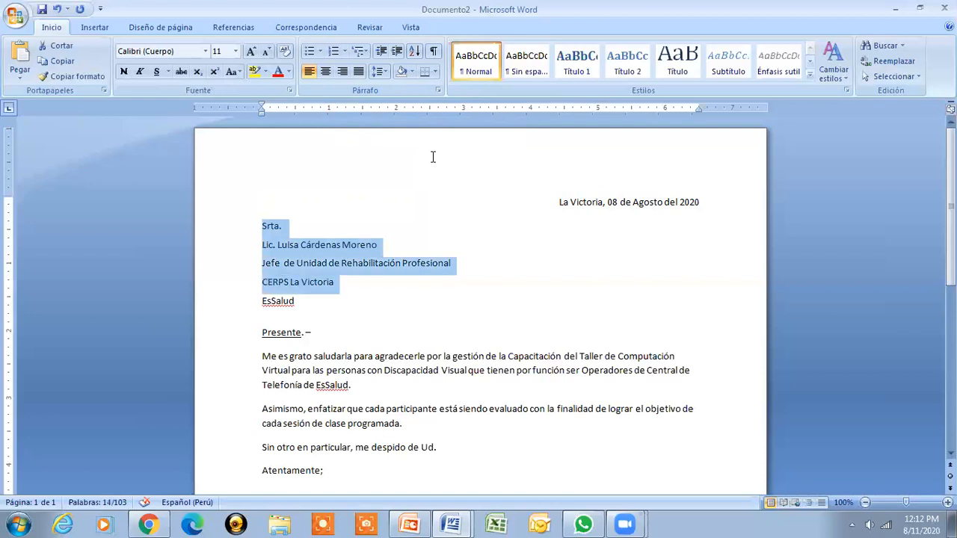
key("shift+Down")
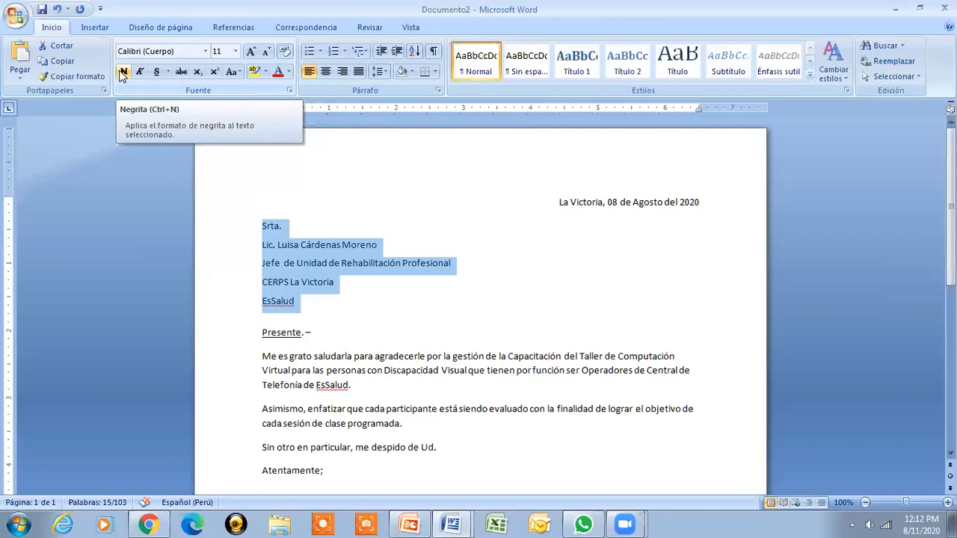
left_click(123, 72)
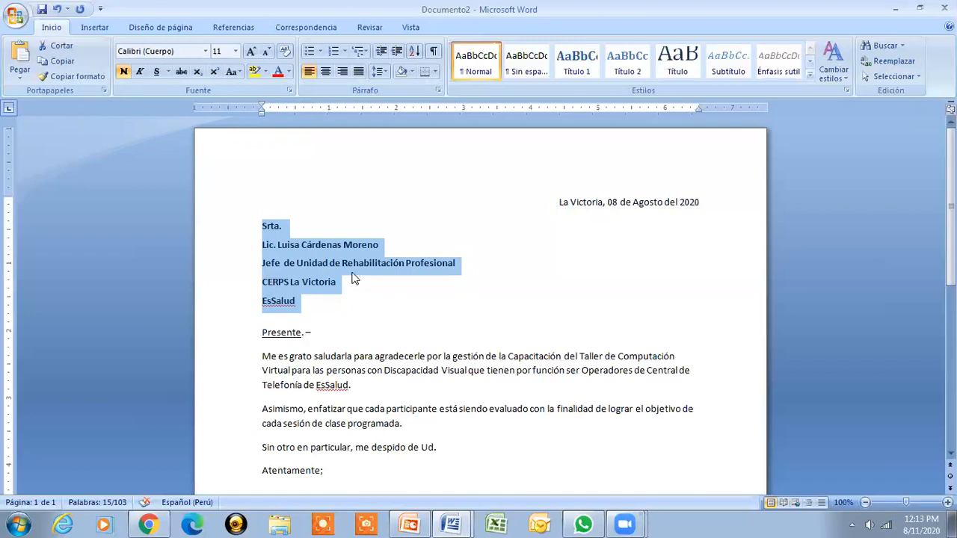
Set the recipient block's line spacing to Mínimo at 0 pto in the paragraph settings
left_click(386, 73)
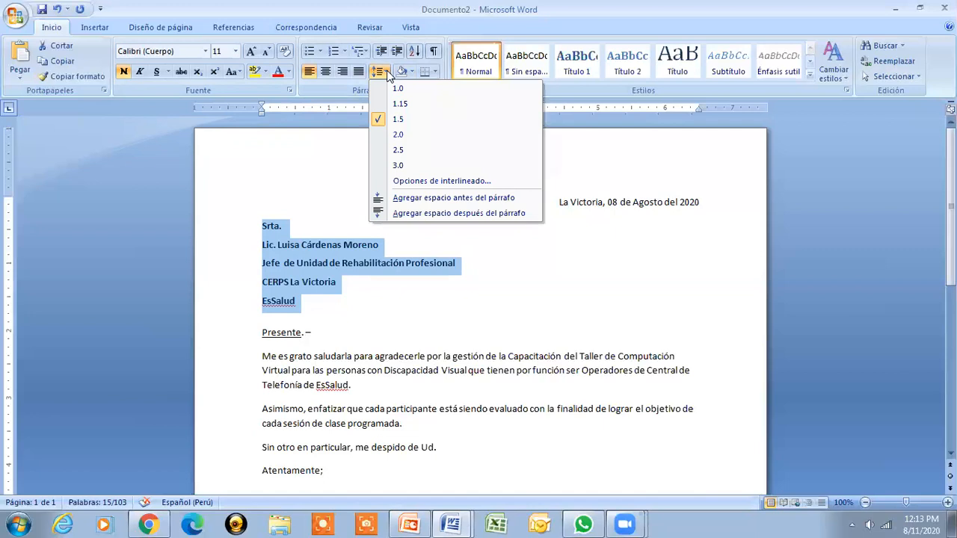
left_click(388, 75)
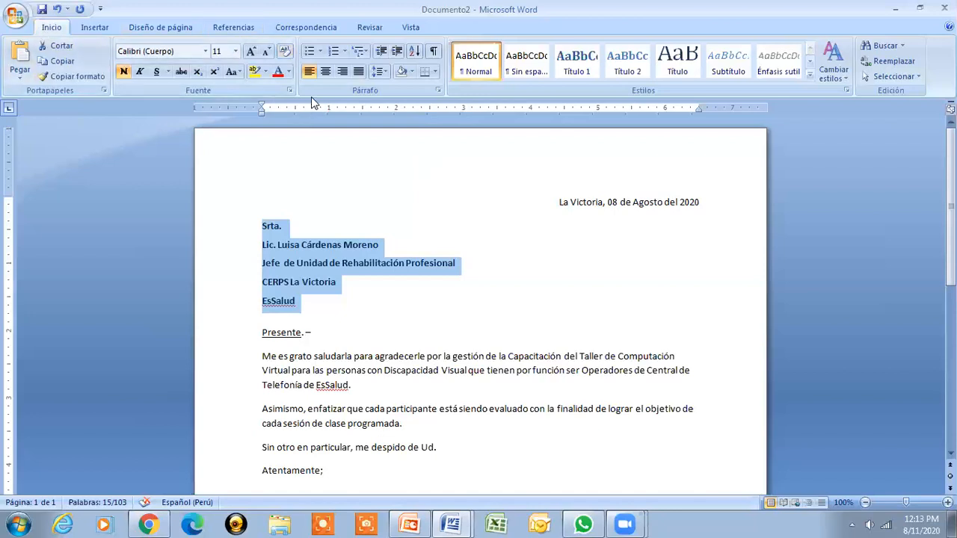
left_click(385, 72)
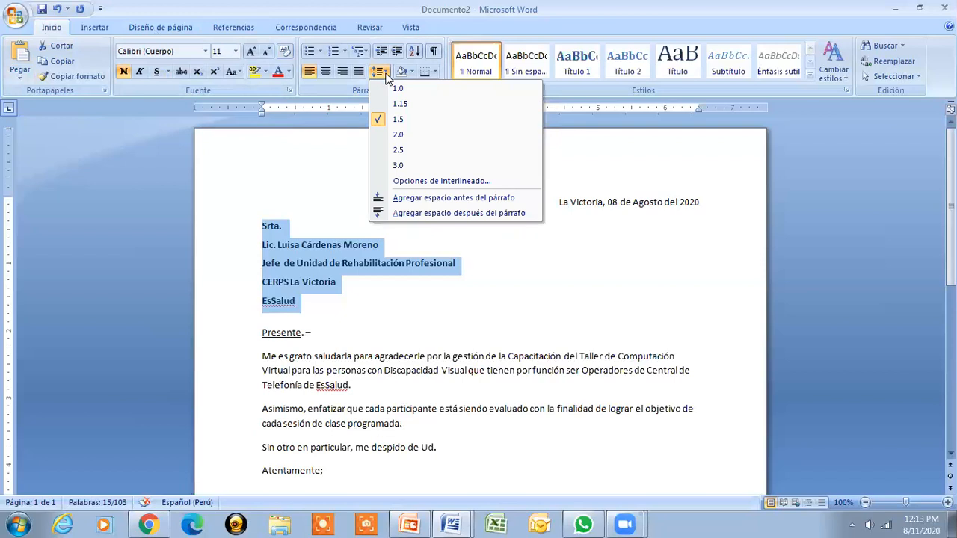
left_click(460, 182)
left_click_drag(233, 87, 686, 92)
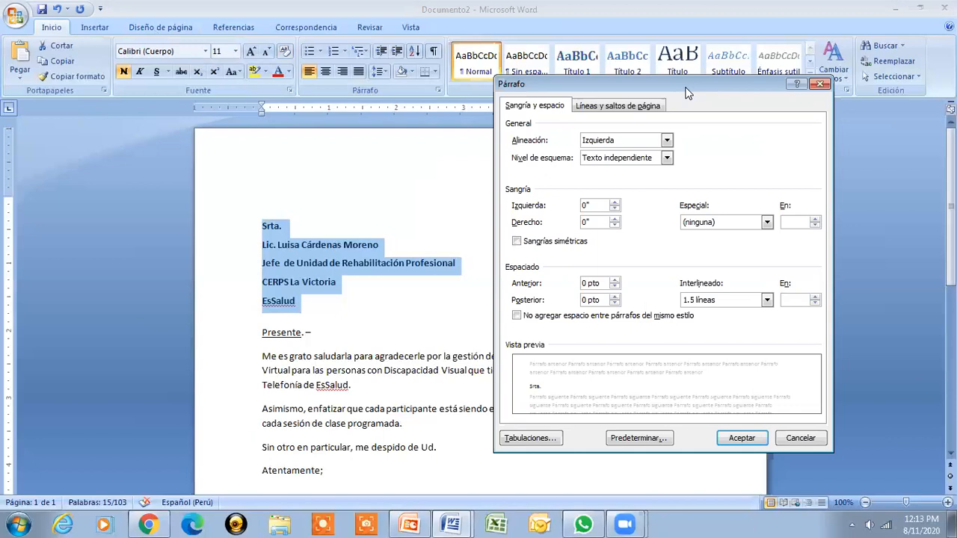
left_click(768, 300)
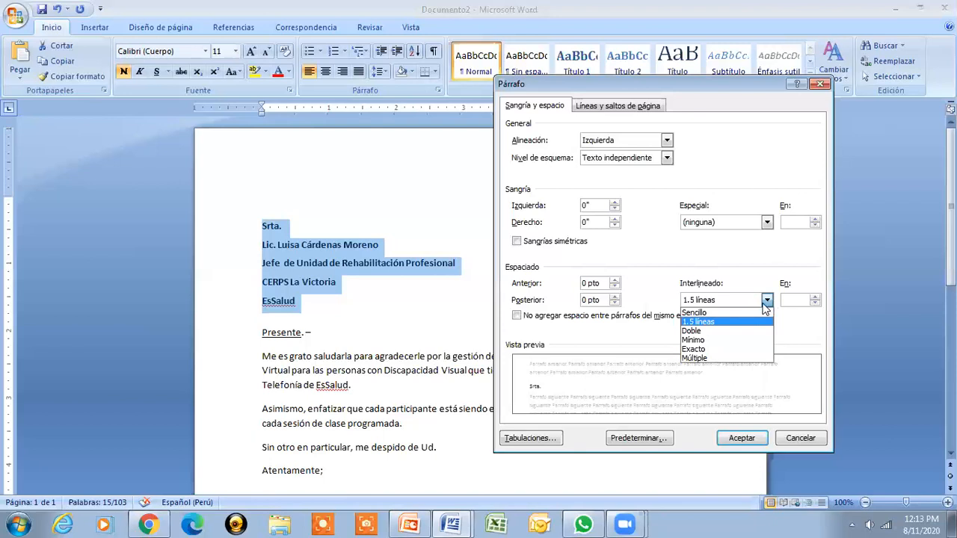
left_click(715, 342)
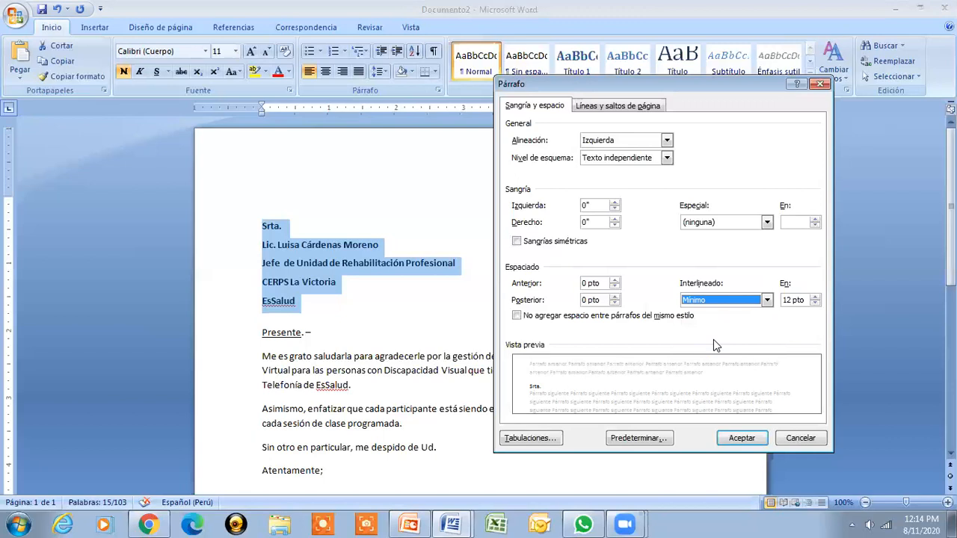
left_click_drag(805, 300, 781, 299)
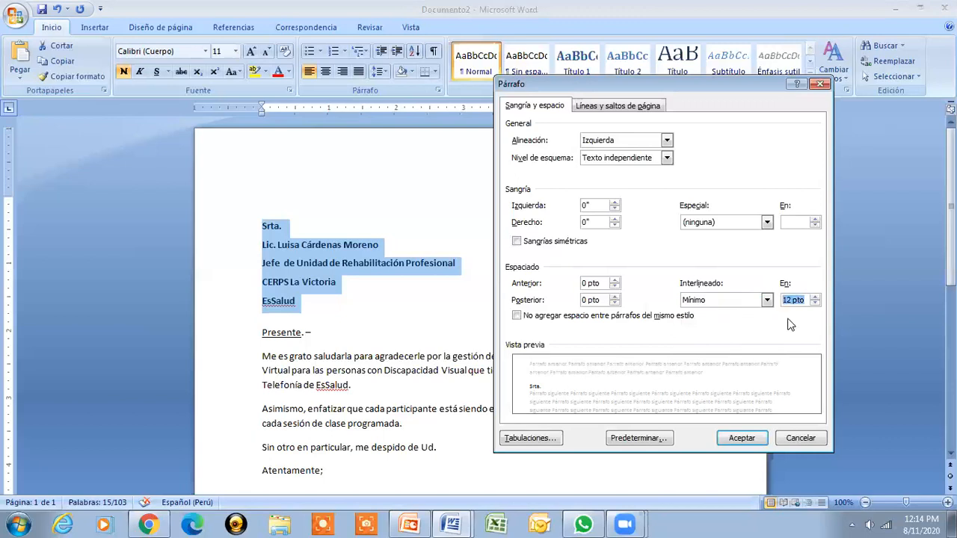
type("0")
left_click(741, 439)
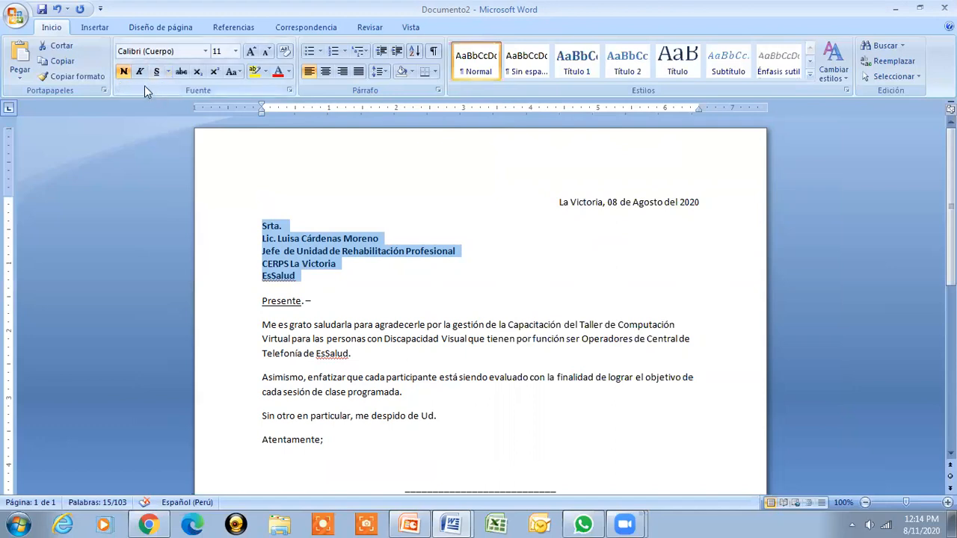
left_click(382, 72)
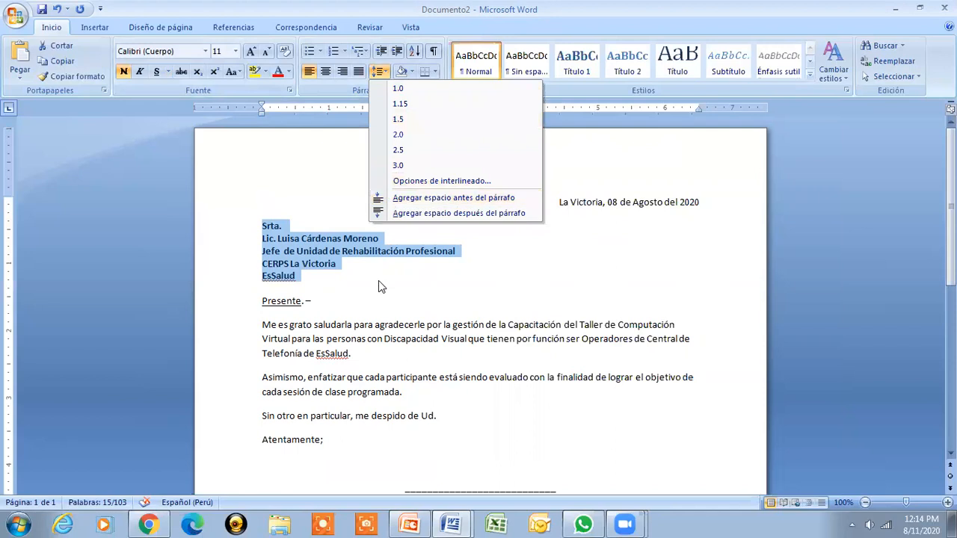
left_click(378, 281)
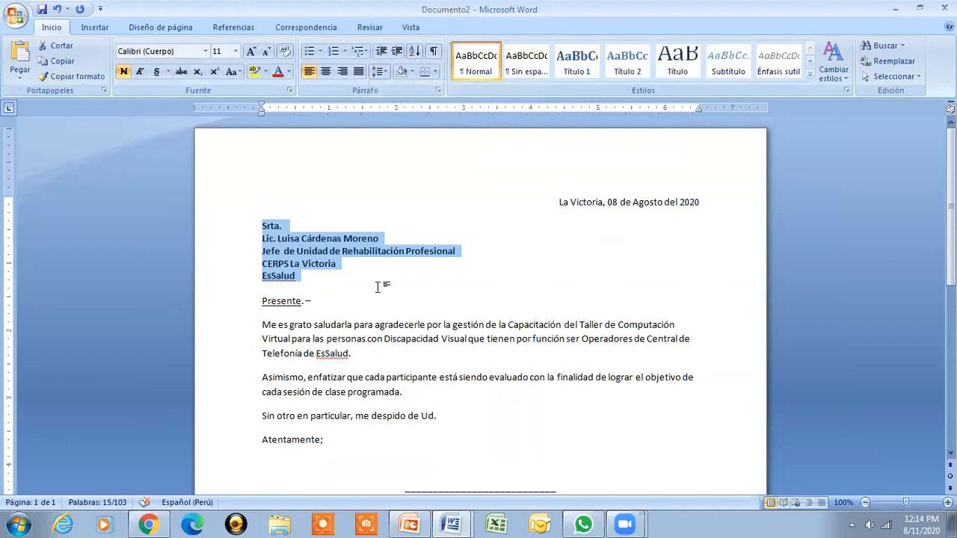
Run the spelling and grammar check on the letter and ignore all occurrences of "EsSalud"
left_click(378, 286)
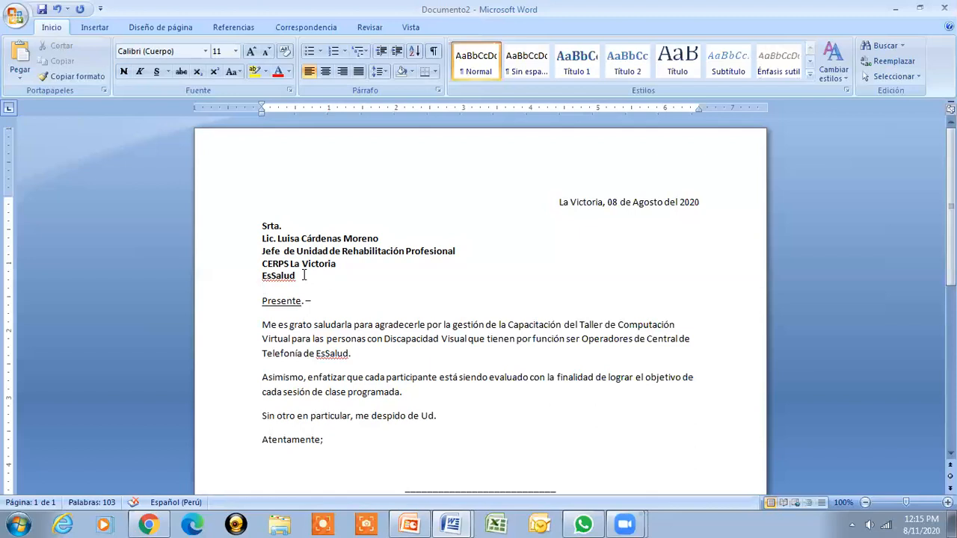
key("F7")
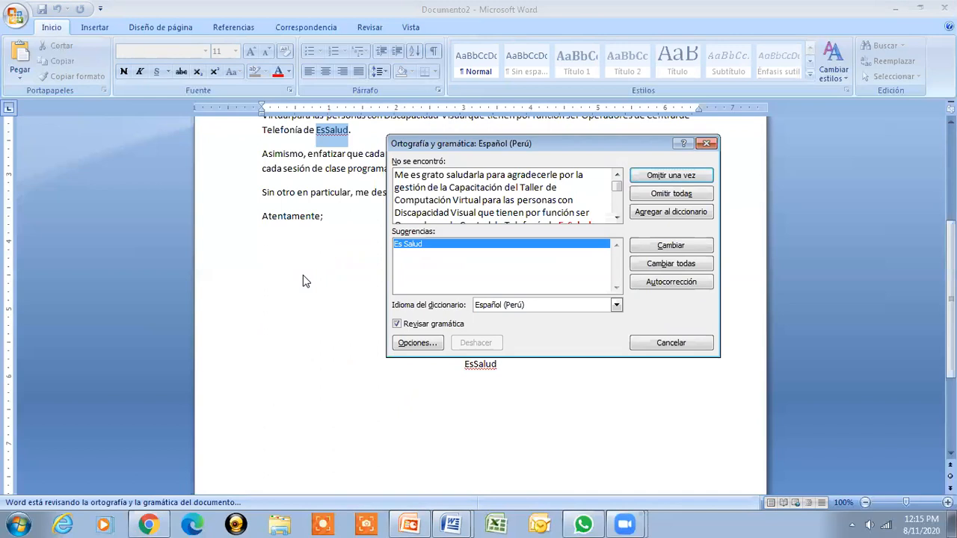
left_click(681, 194)
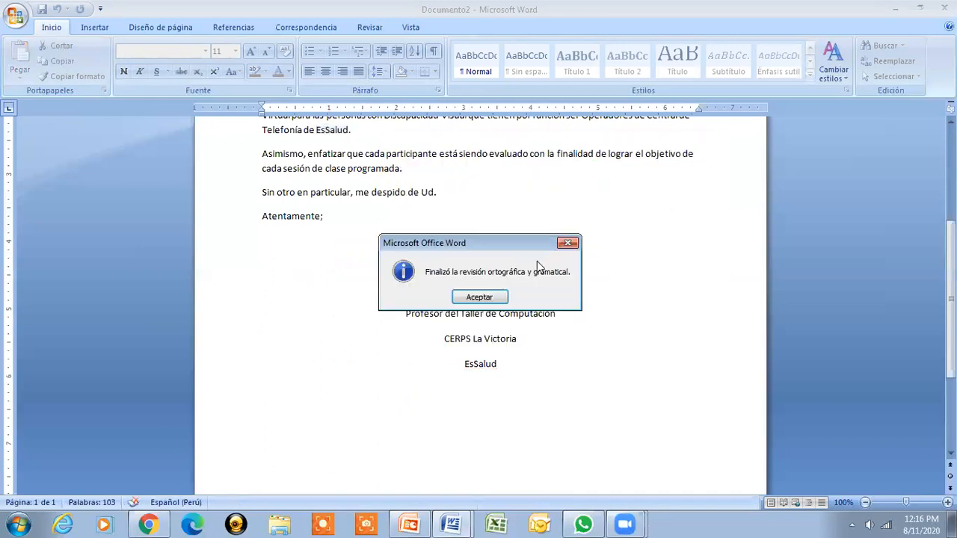
left_click(470, 298)
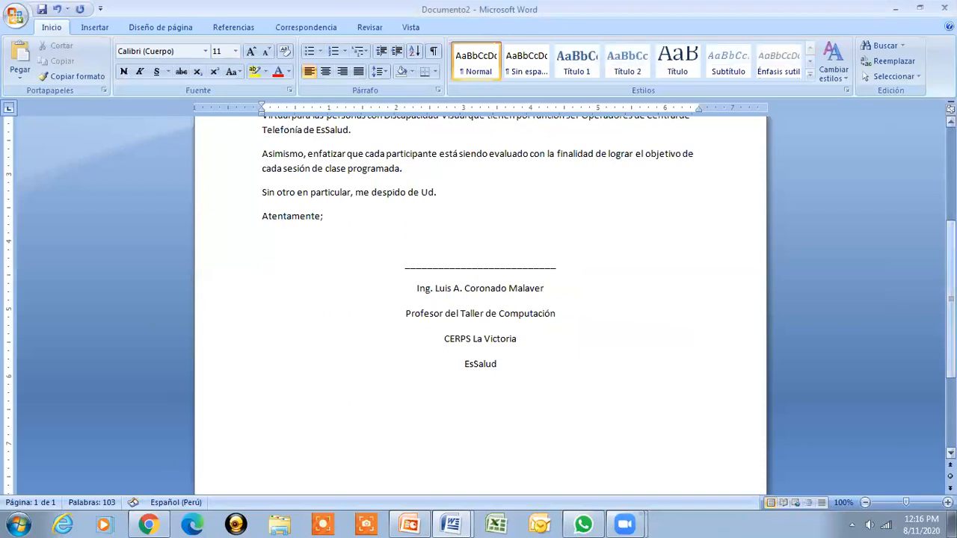
Remove the underline from the word "Presente" and reapply it
scroll(785, 307, "up", 4)
left_click(950, 122)
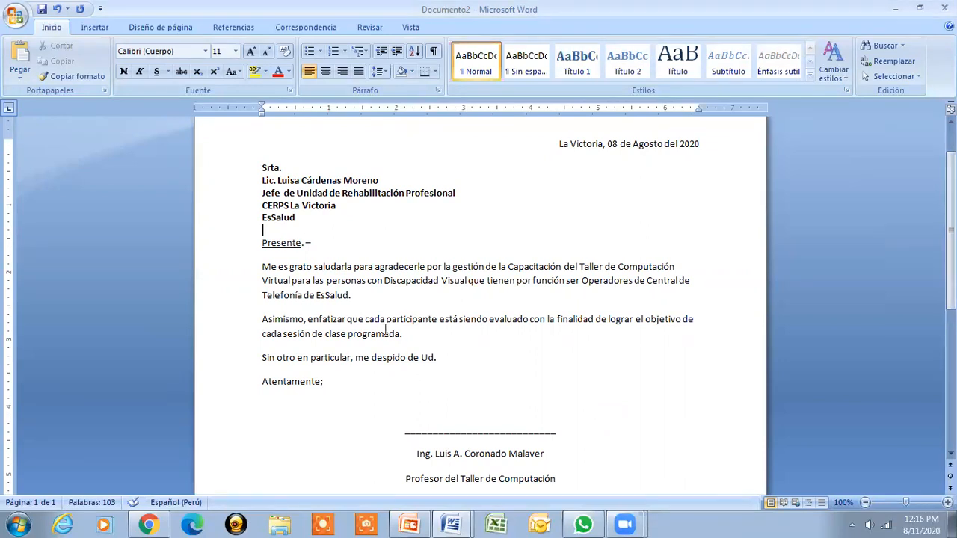
key("Down")
key("ctrl+shift+Right")
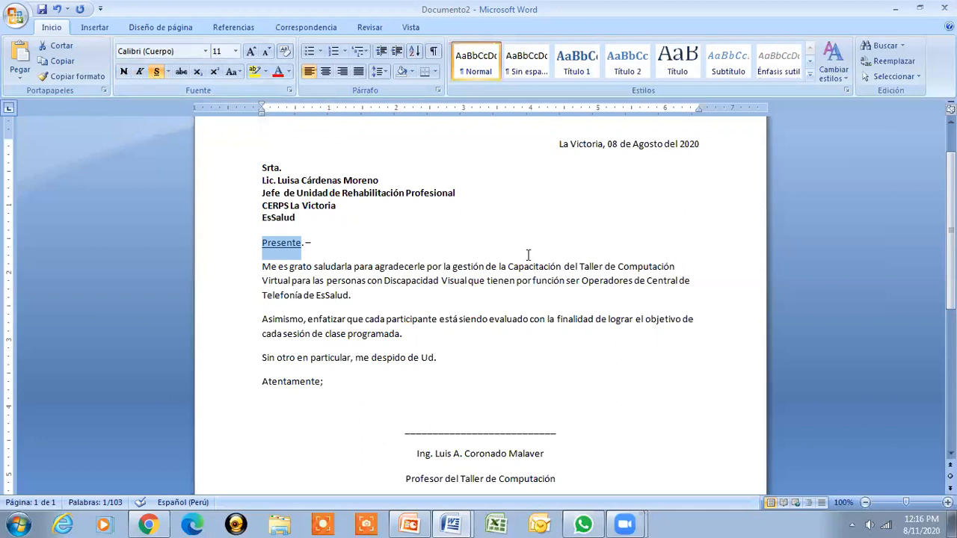
key("ctrl+s")
key("ctrl+s")
Indent the first line of the two body paragraphs, beginning "Me es grato" and "Asimismo", by one tab
key("Down")
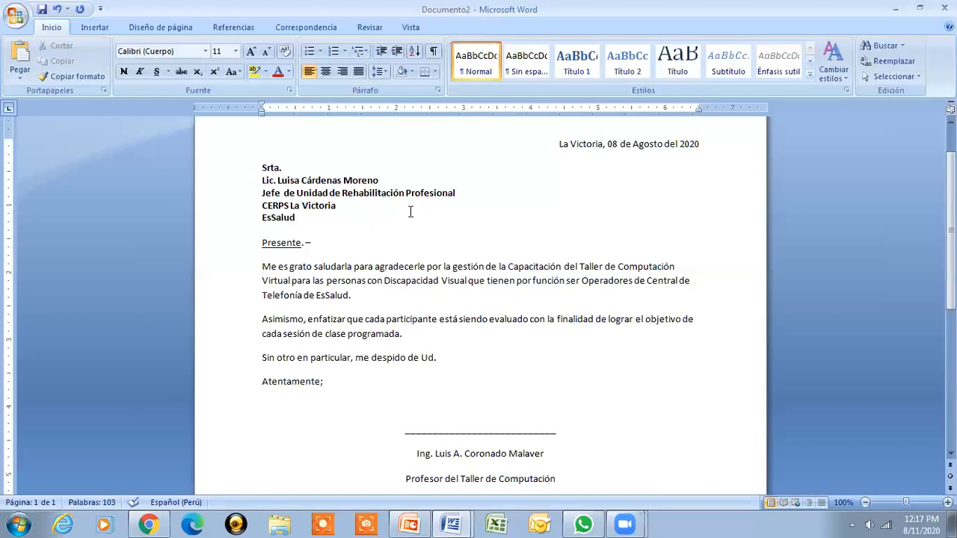
key("Tab")
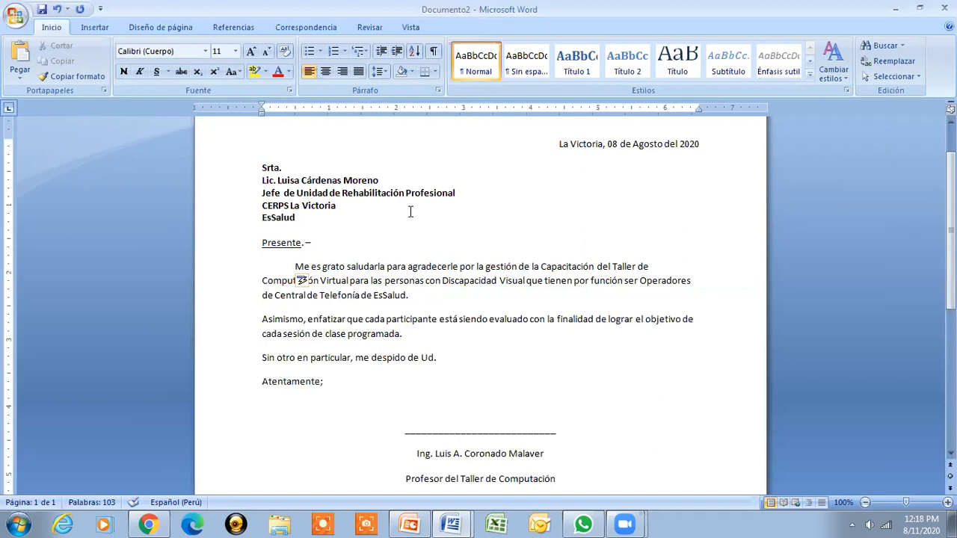
key("Down")
key("Down")
key("Down")
key("Tab")
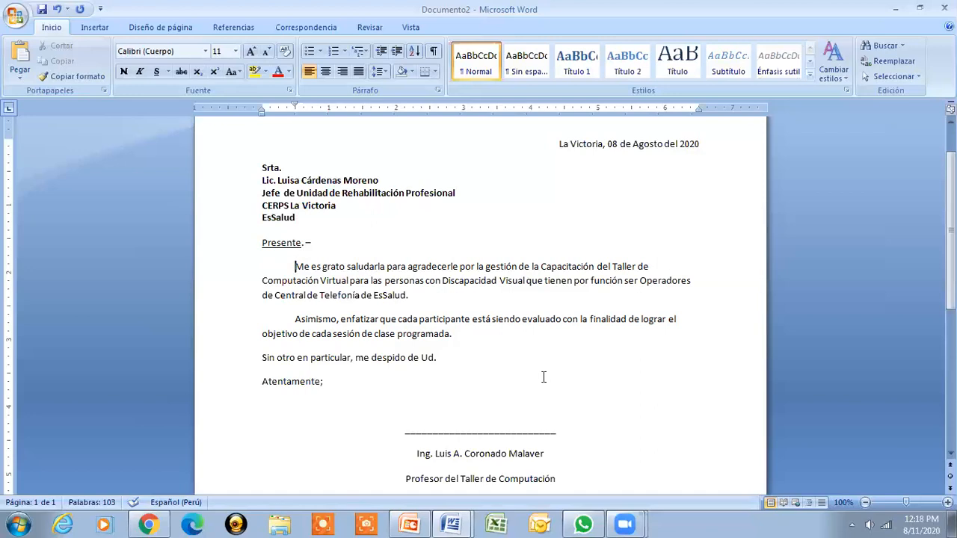
Justify the two body paragraphs, "Me es grato" and "Asimismo", and set their line spacing to 1.5
key("ctrl+shift+Down")
key("ctrl+shift+Down")
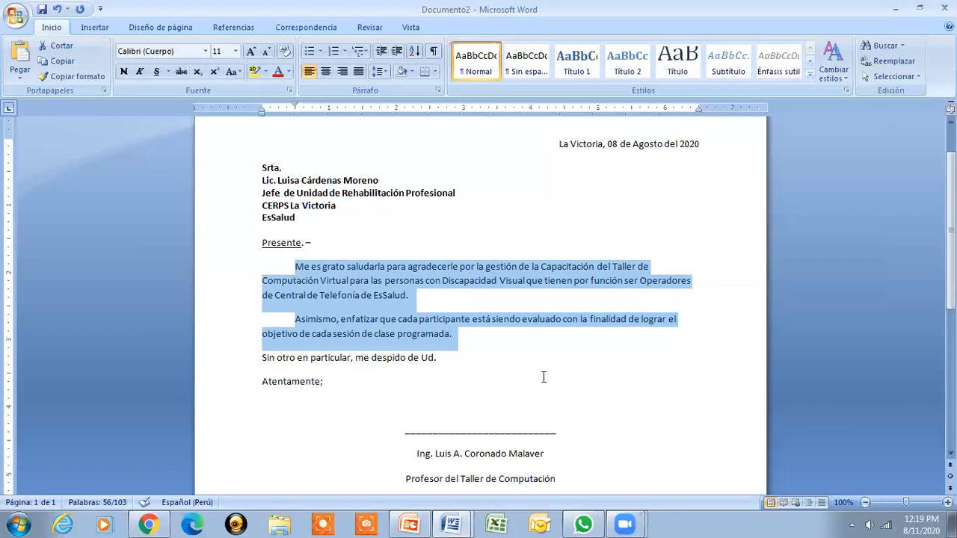
left_click(359, 71)
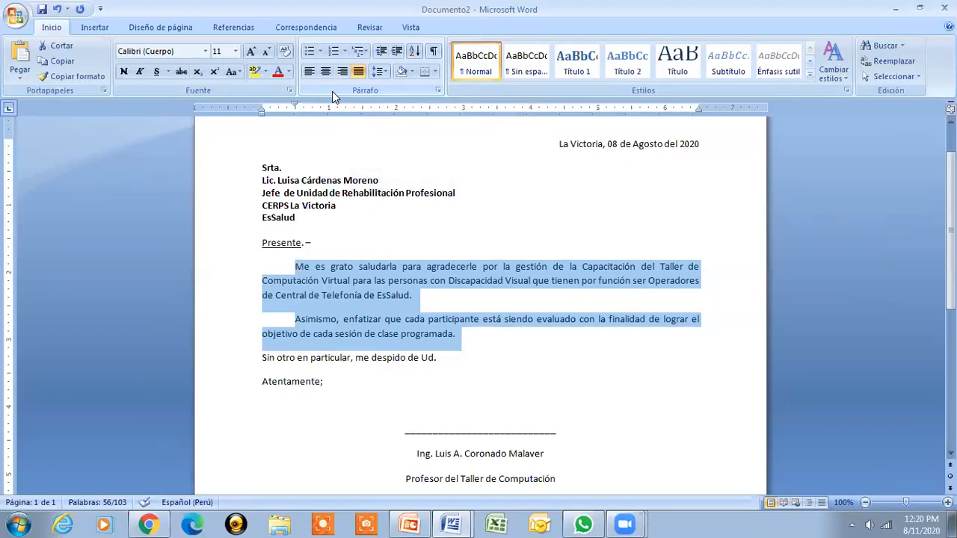
left_click(386, 71)
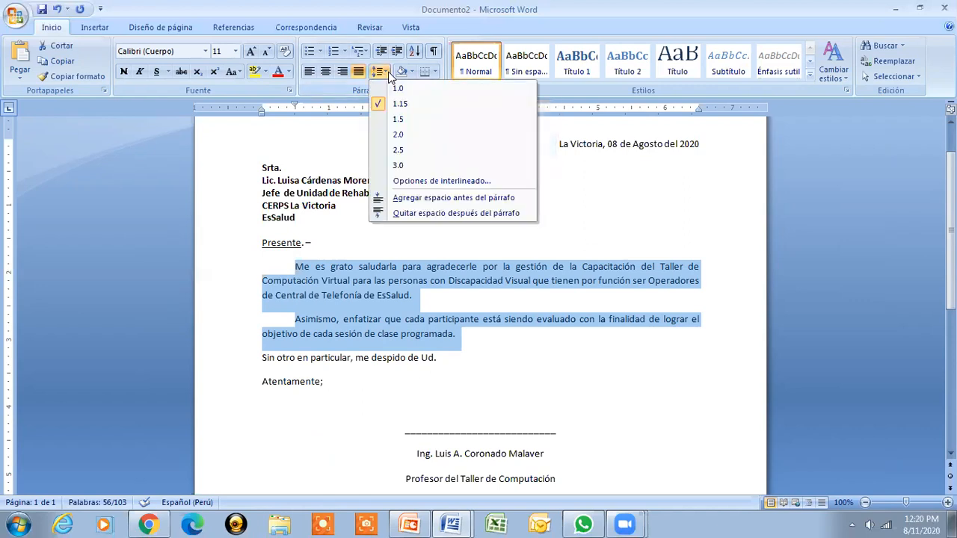
left_click(398, 121)
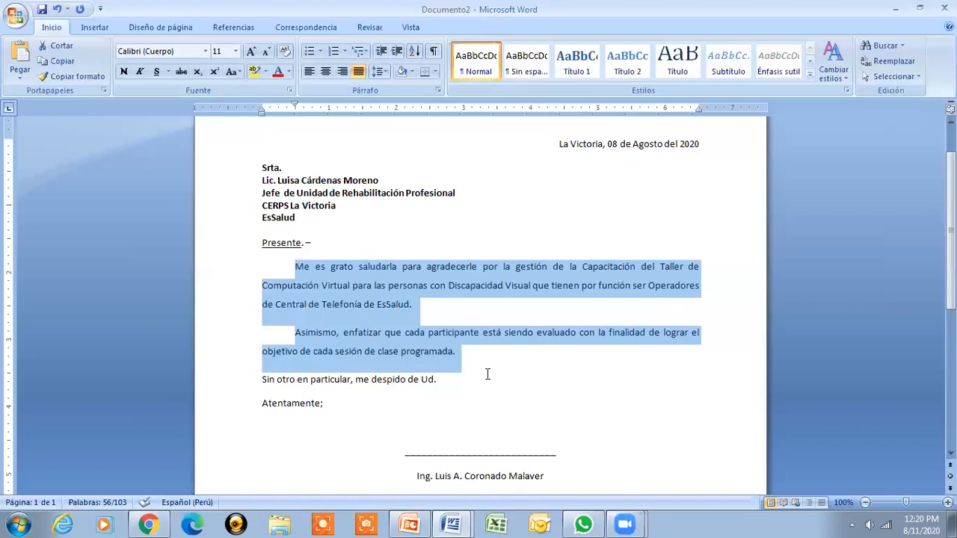
left_click(487, 374)
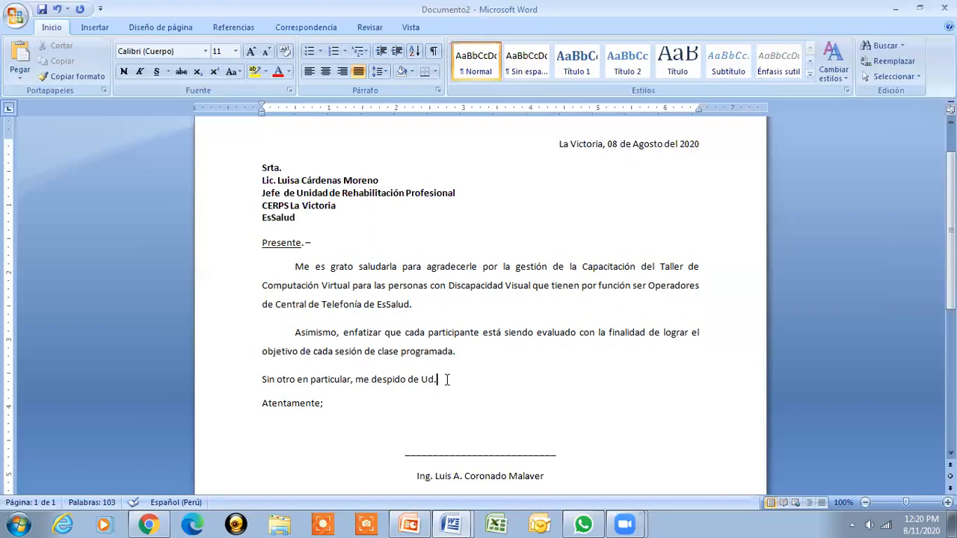
Delete the day number from the date line at the start of the letter and restore it as 08
key("ctrl+d")
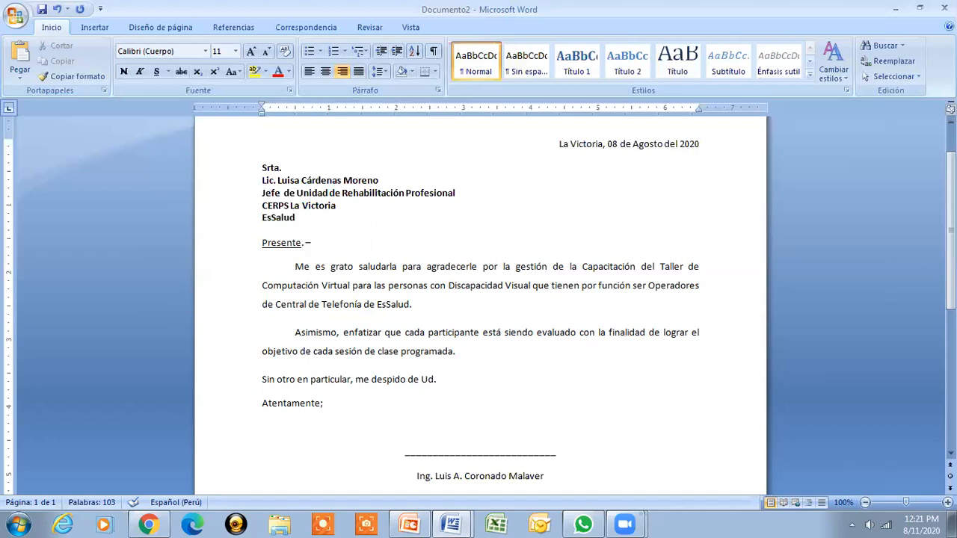
scroll(557, 378, "up", 2)
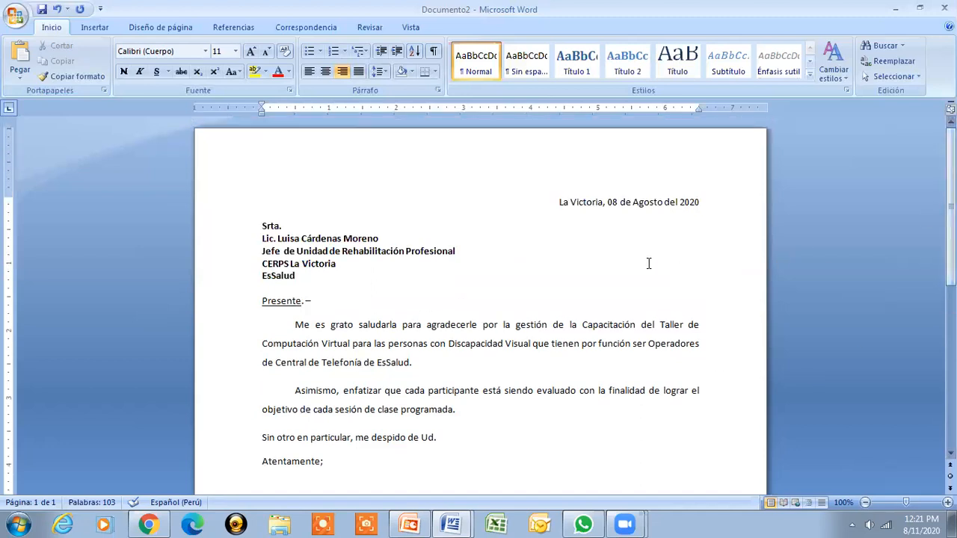
key("Right")
key("Right")
key("Right")
key("Right")
key("Right")
key("Right")
key("Right")
key("Right")
key("Right")
key("Right")
key("Right")
key("Right")
key("Right")
key("Delete")
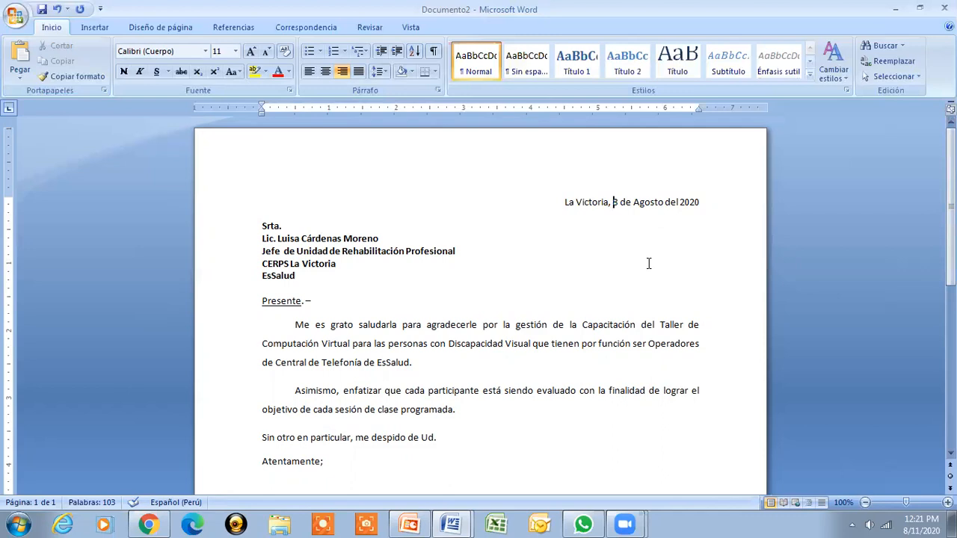
key("Delete")
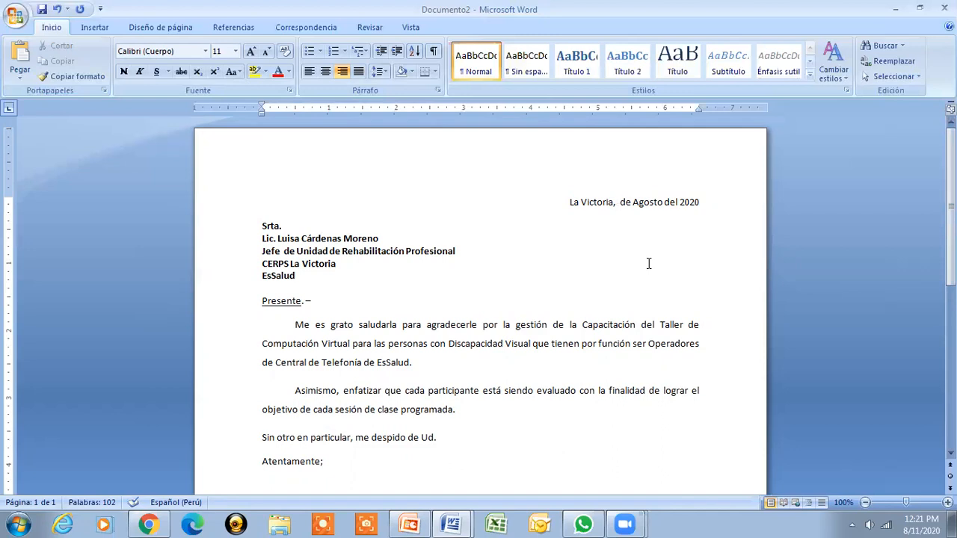
type("11")
key("BackSpace")
key("BackSpace")
type("8")
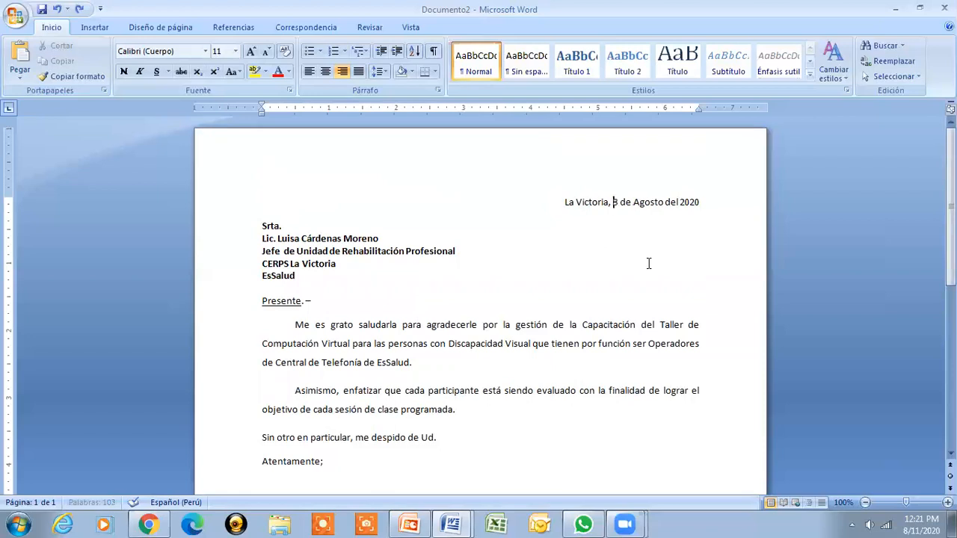
key("Left")
type("0")
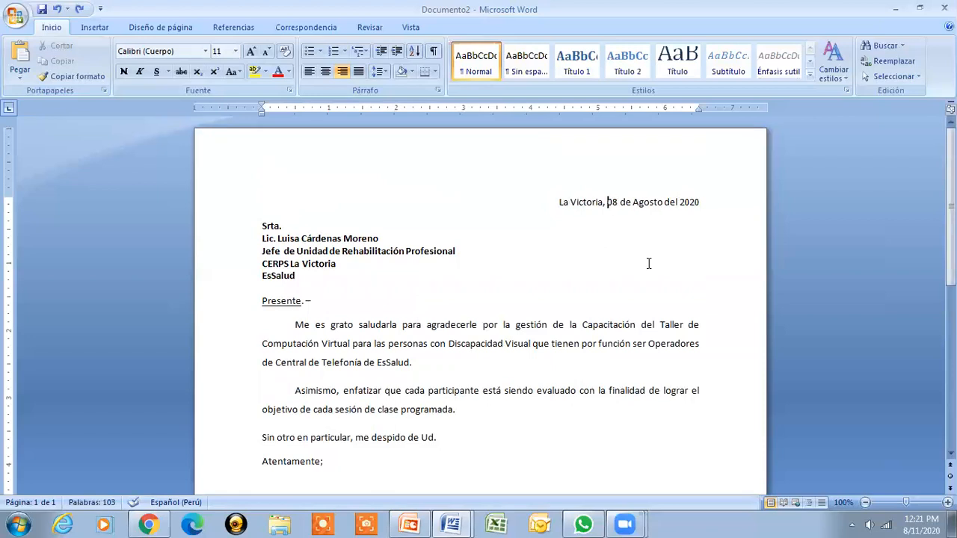
Replace the day in the date line with 11, so it reads "La Victoria, 11 de Agosto del 2020"
key("Right")
key("BackSpace")
key("BackSpace")
type("11")
Apply Mínimo line spacing at 0 pto to the five-line signature block, from the signature rule through "EsSalud"
key("Down")
key("Down")
key("Down")
key("Down")
key("Down")
key("Down")
key("Down")
key("Down")
key("Down")
key("Down")
key("Down")
key("Down")
key("Down")
key("Down")
key("Down")
key("Down")
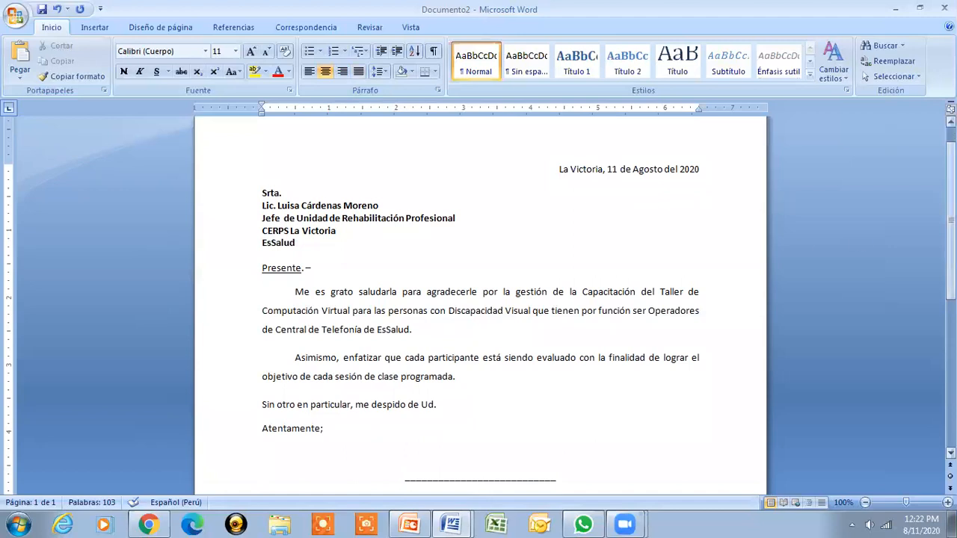
left_click_drag(950, 220, 950, 272)
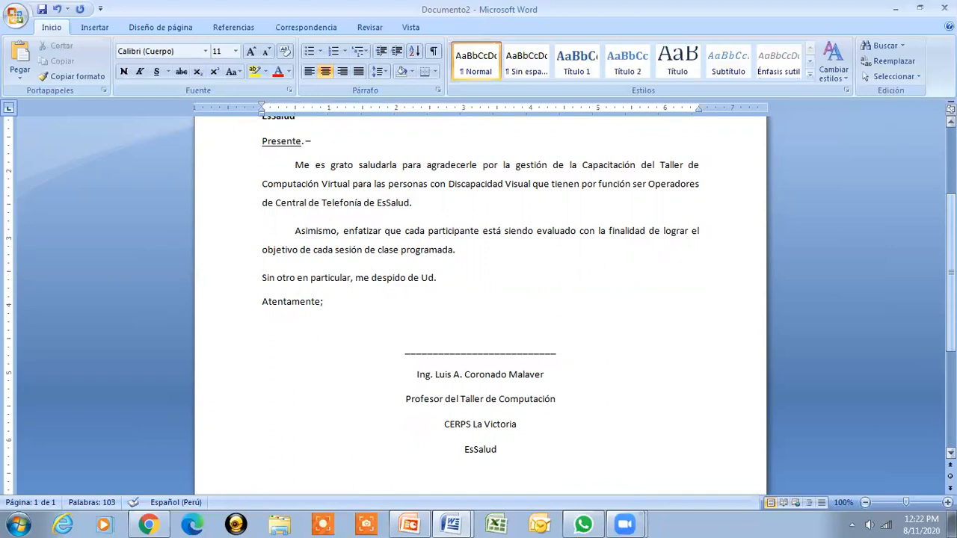
key("Home")
key("shift+Down")
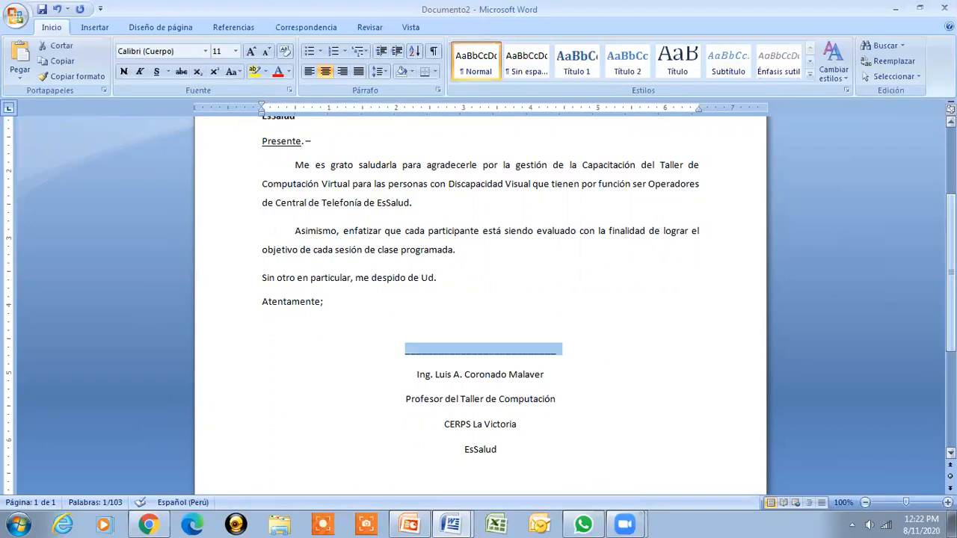
key("shift+Down")
key("shift+Down")
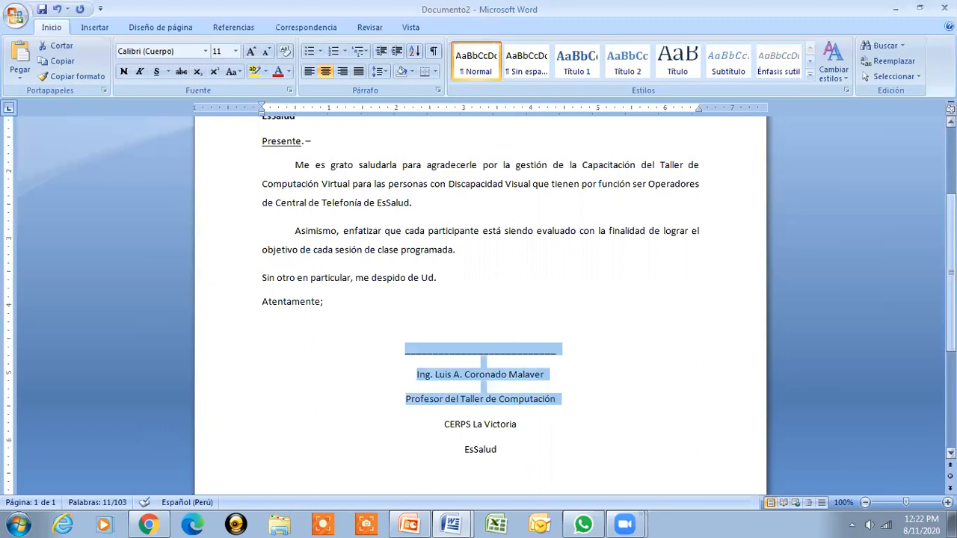
key("shift+Down")
key("shift+Down")
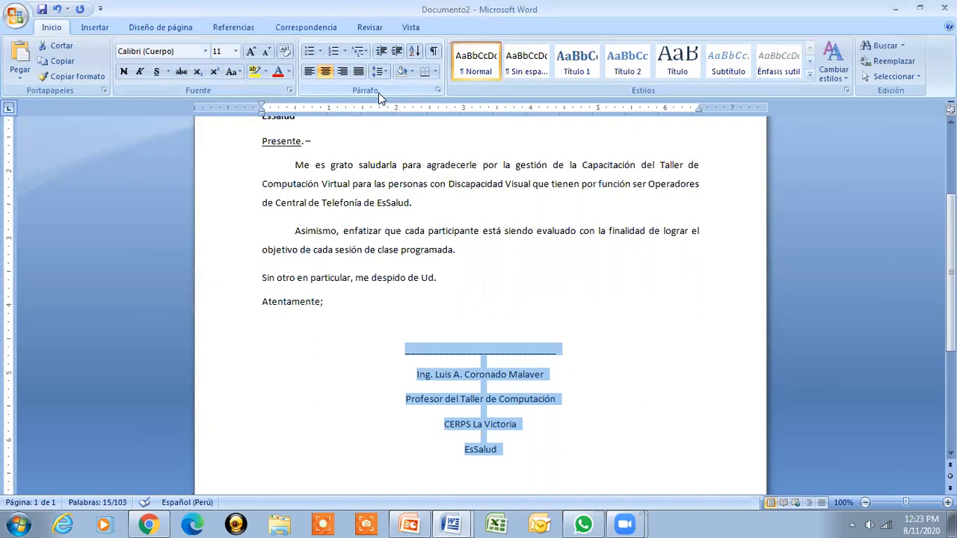
left_click(385, 72)
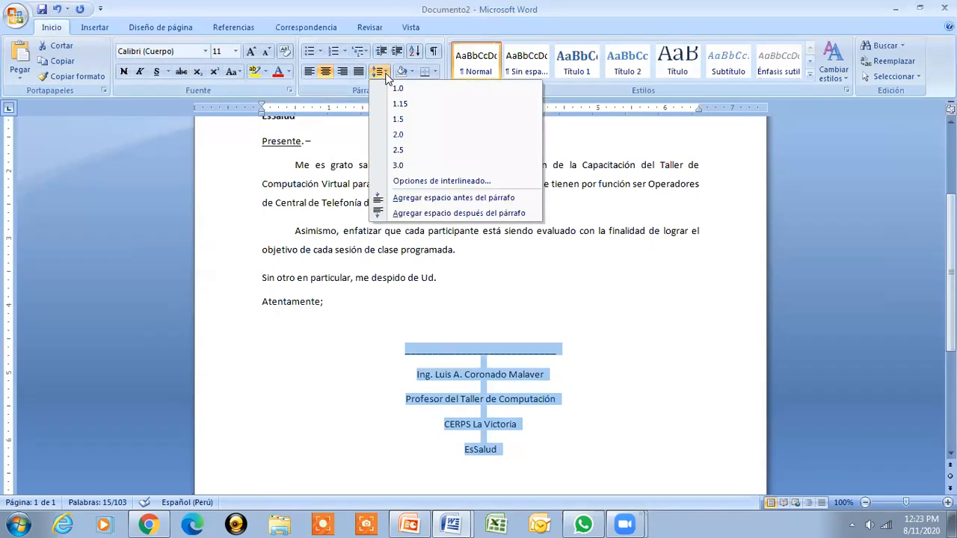
left_click(463, 182)
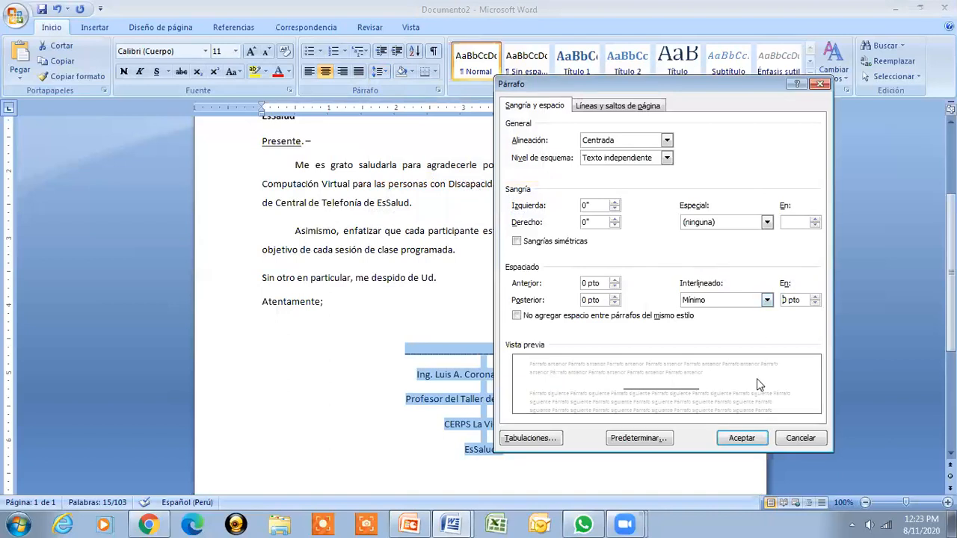
left_click(741, 439)
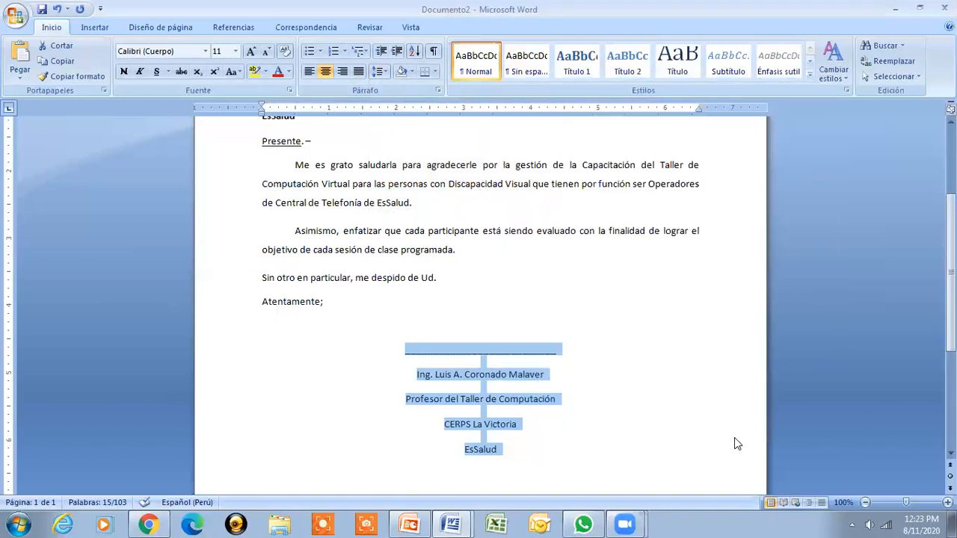
left_click(523, 363)
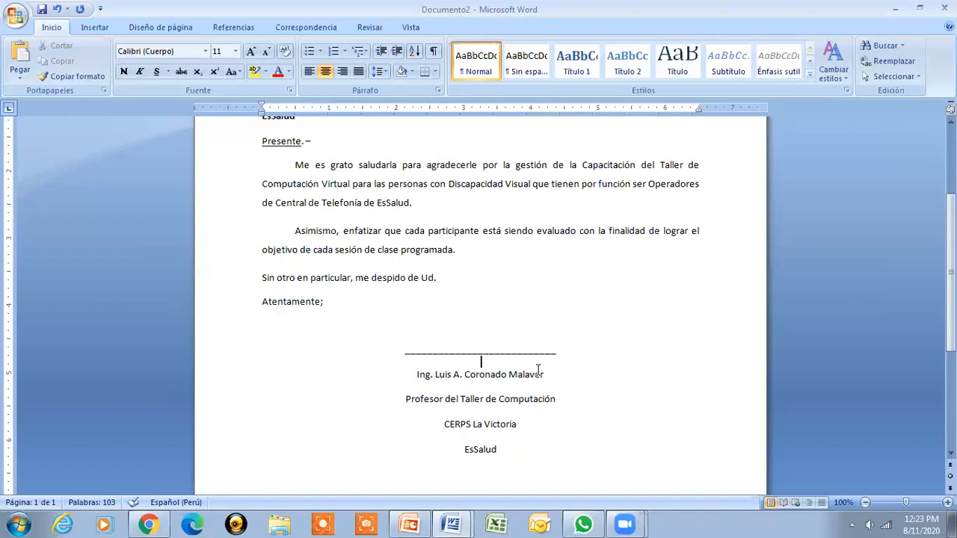
Set the signature block and the blank paragraph below it to Mínimo line spacing at 0 pto, with 0 pto spacing after
mouse_move(407, 357)
left_mouse_down()
mouse_move(523, 388)
mouse_move(553, 449)
left_mouse_up()
mouse_move(399, 350)
left_mouse_down()
mouse_move(516, 387)
mouse_move(544, 456)
left_mouse_up()
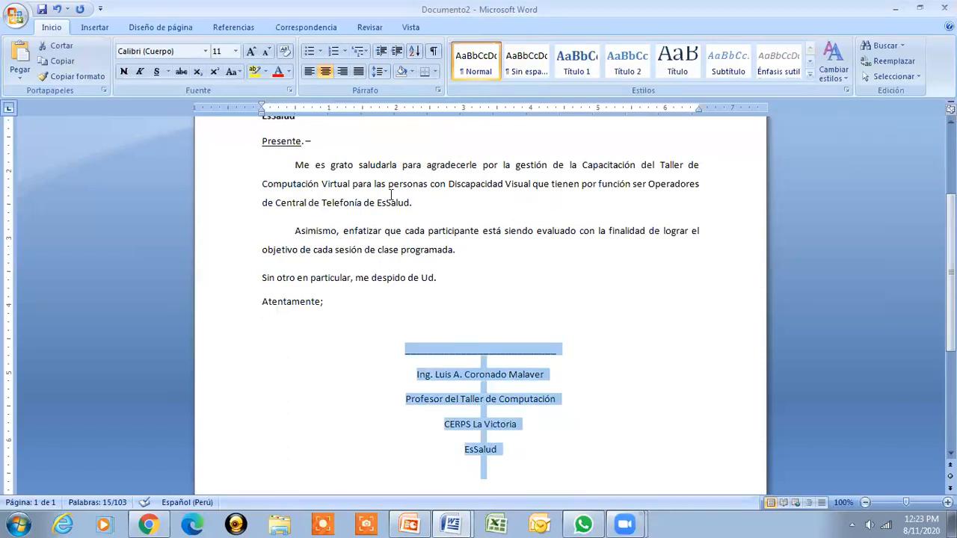
left_click(383, 71)
left_click(436, 184)
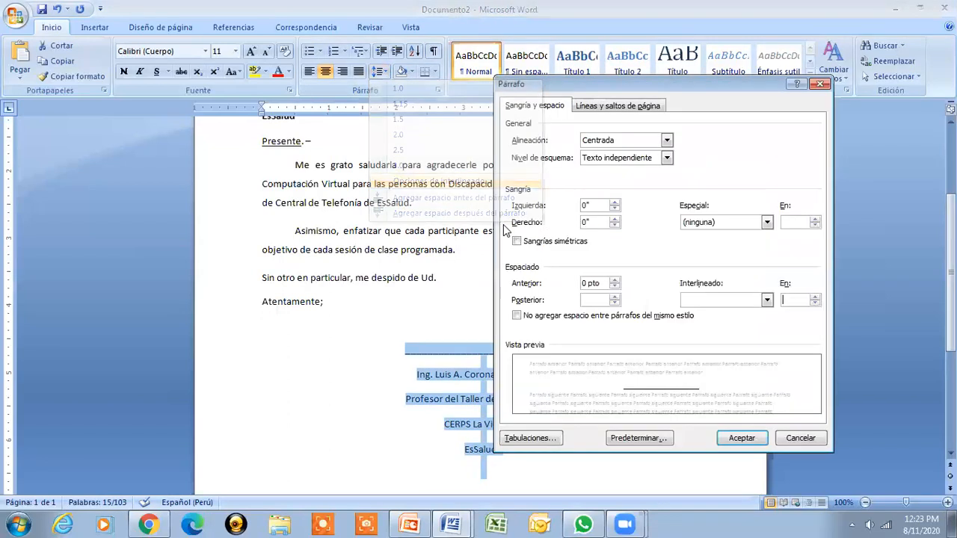
left_click(766, 300)
left_click(716, 340)
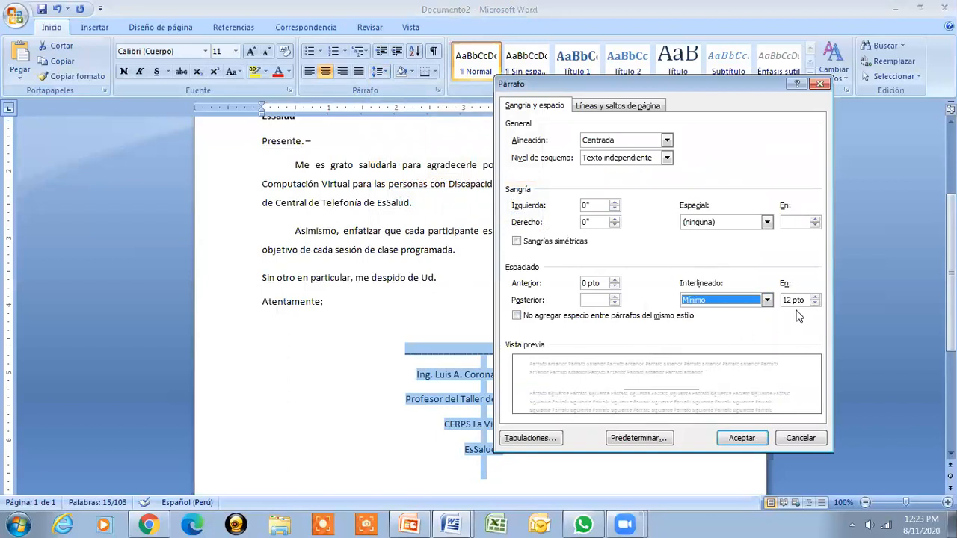
key("Tab")
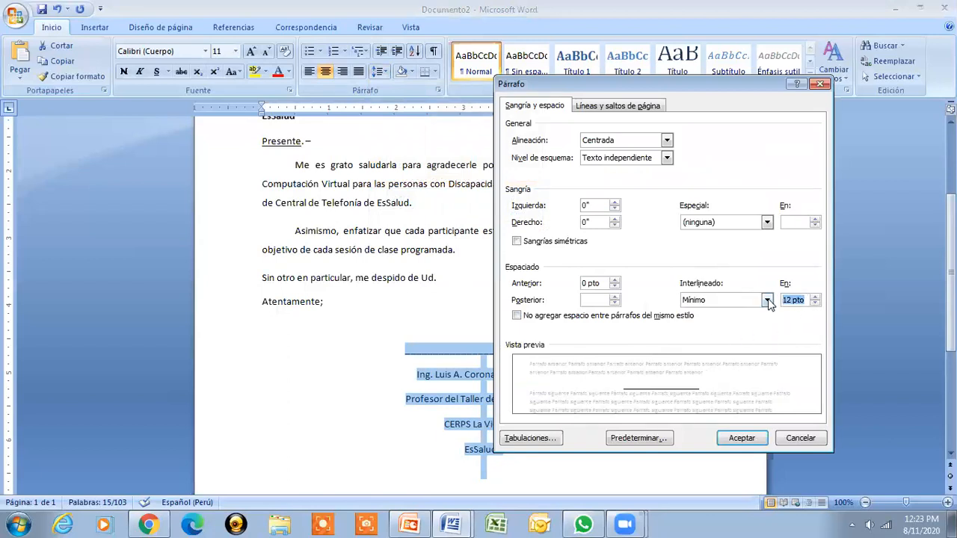
type("0")
left_click(602, 299)
type("0")
key("Return")
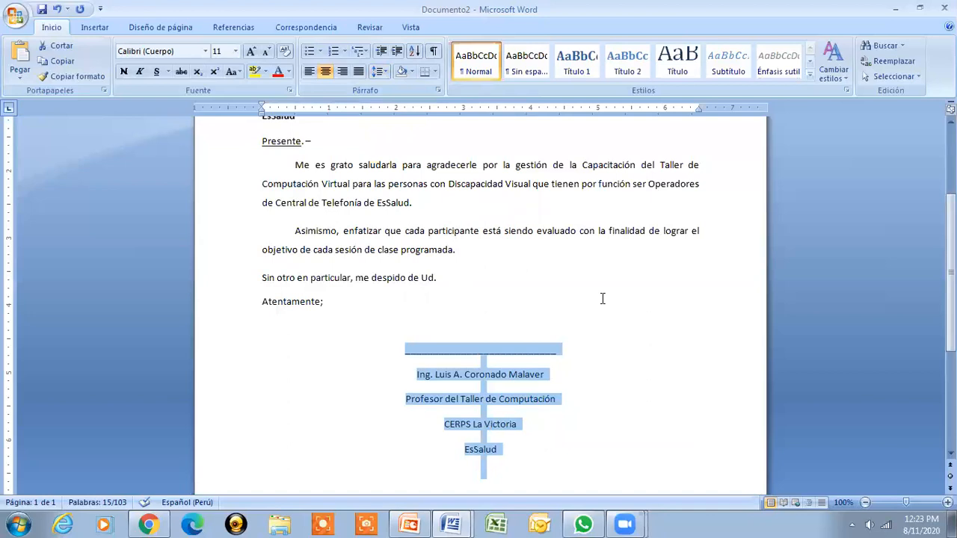
left_click(510, 366)
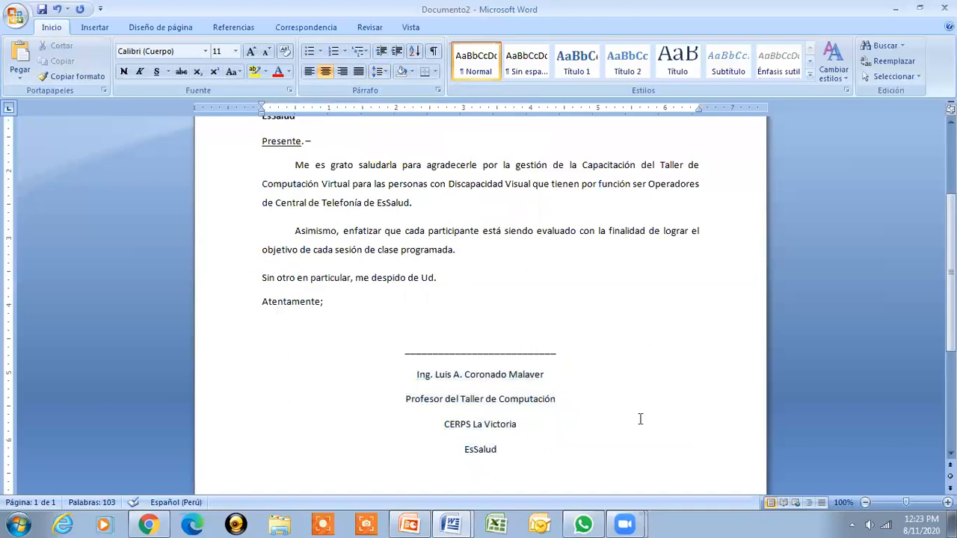
Delete the blank paragraphs between the five lines of the signature block, from the signature rule down to "EsSalud"
key("Delete")
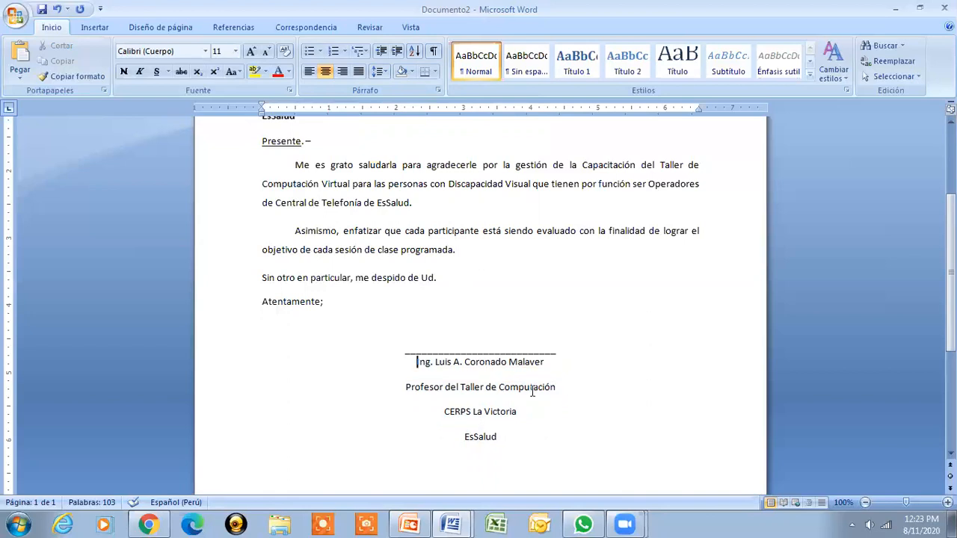
left_click(505, 374)
key("Delete")
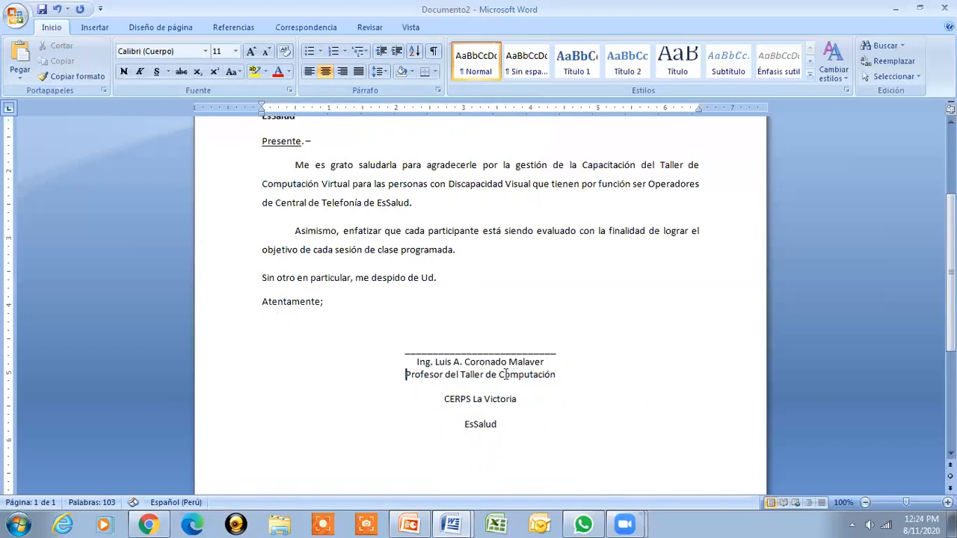
left_click(481, 386)
key("Delete")
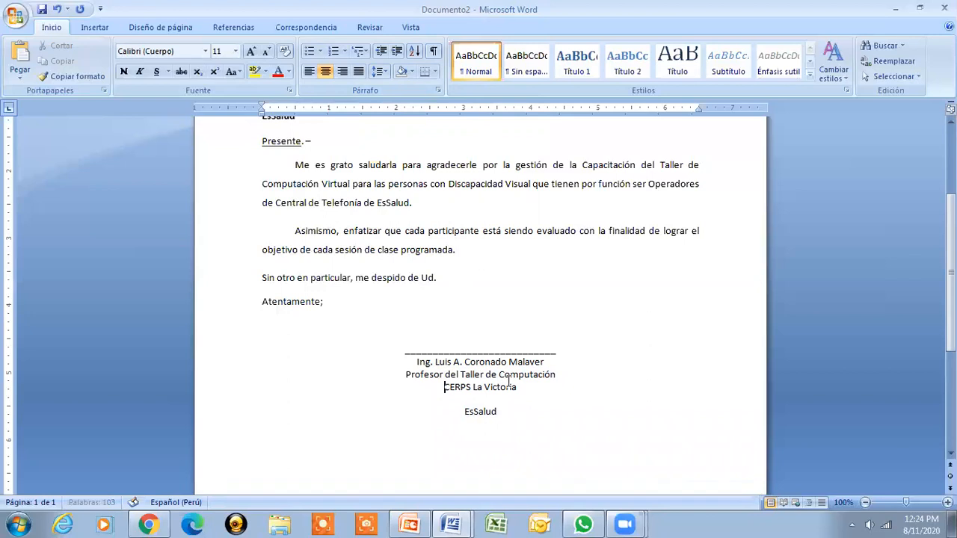
left_click(494, 400)
key("Delete")
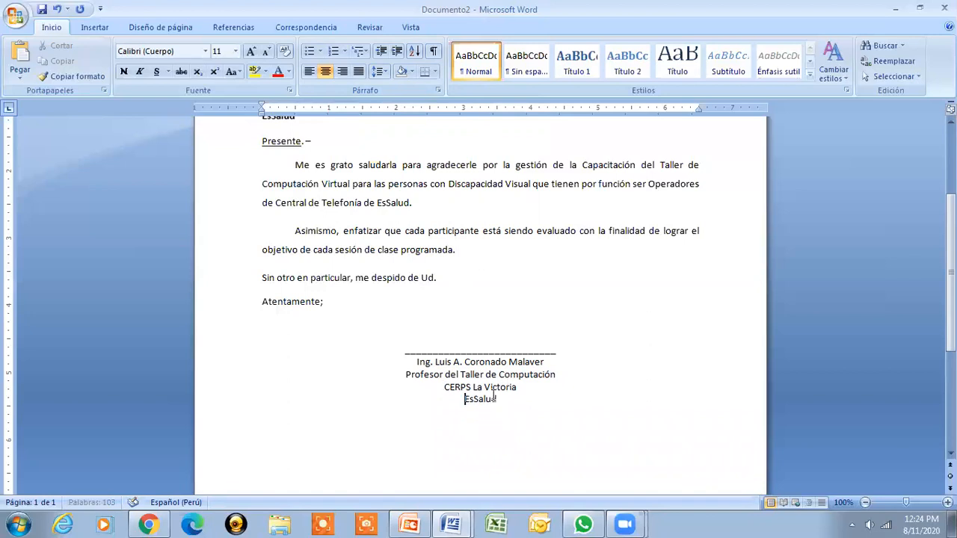
left_click(518, 401)
Make the four text lines below the signature rule bold, from the signer's name through "EsSalud"
left_click_drag(951, 262, 951, 230)
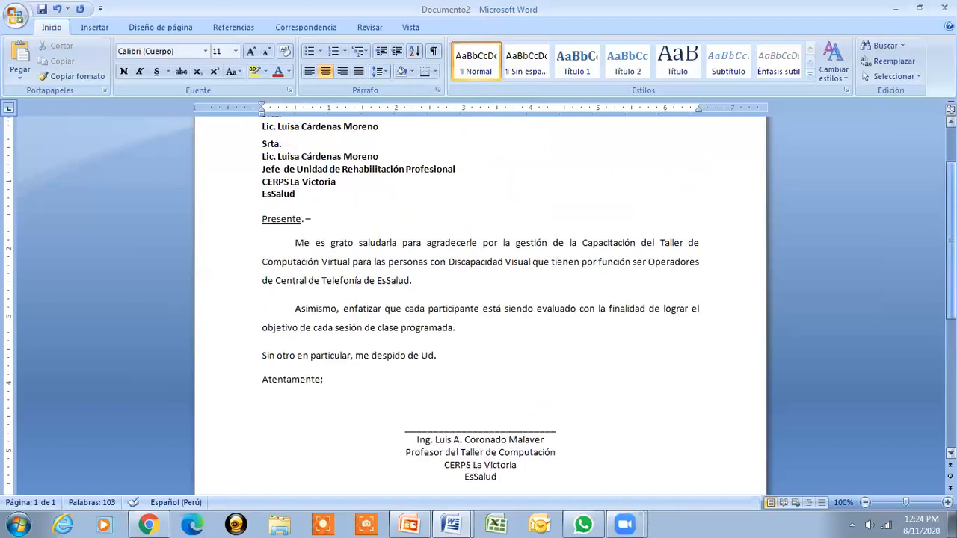
left_click(259, 144)
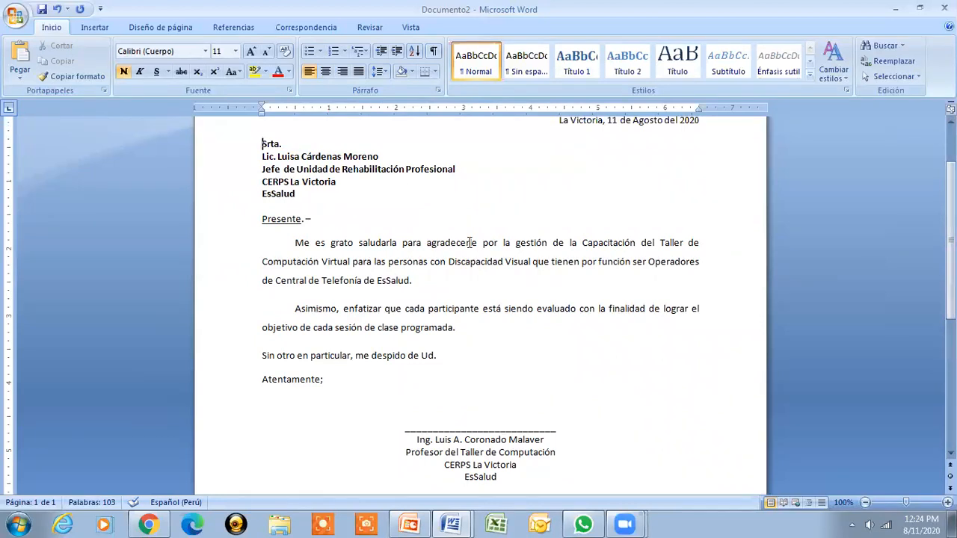
left_click_drag(951, 242, 950, 269)
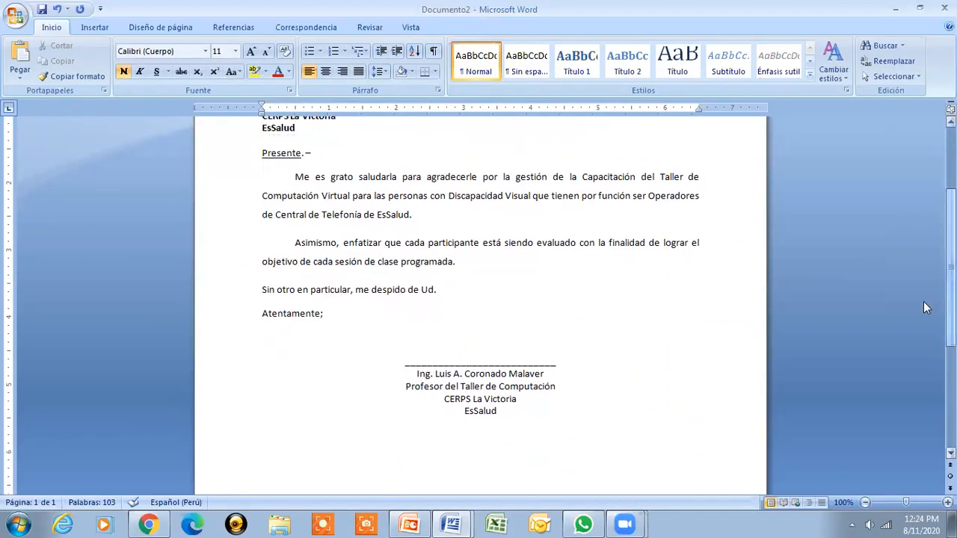
left_click(414, 375)
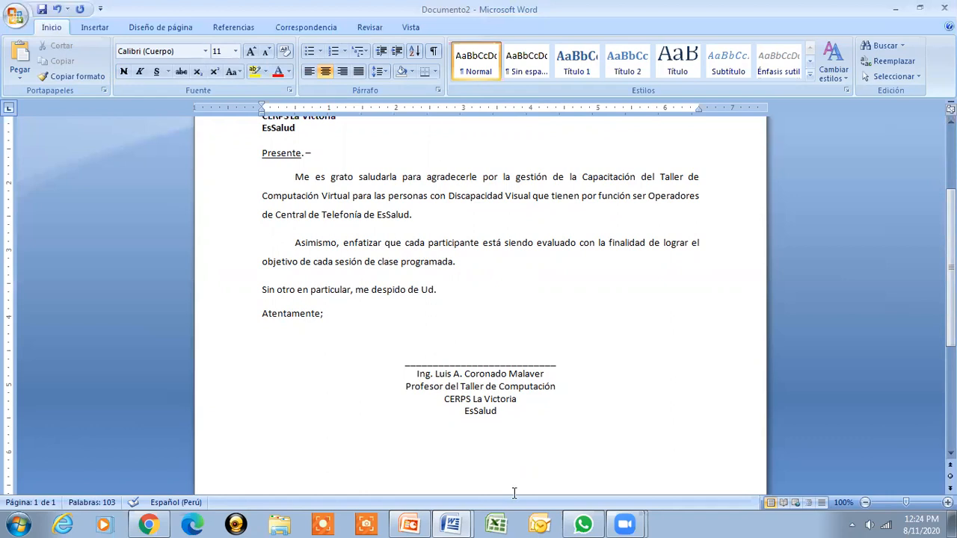
key("shift+End")
key("shift+Down")
key("shift+Down")
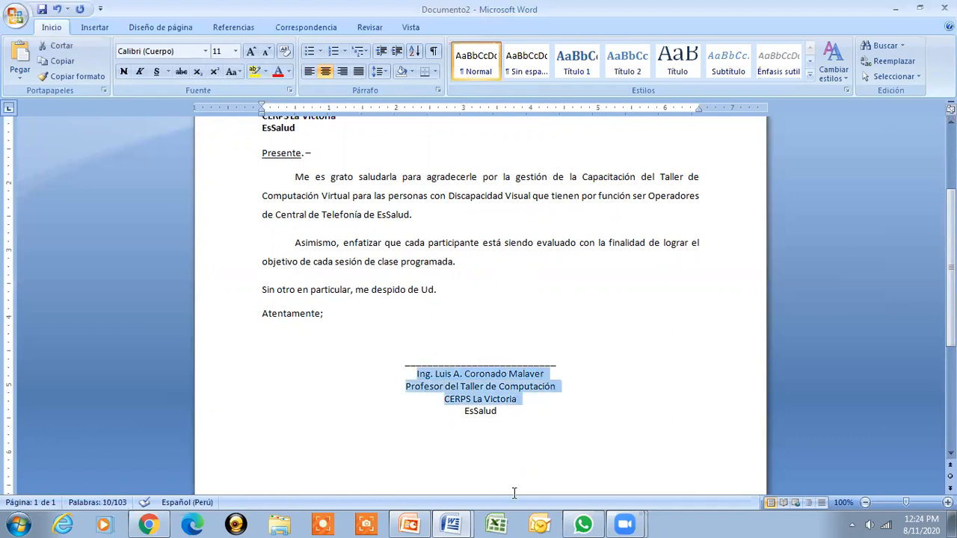
key("shift+Down")
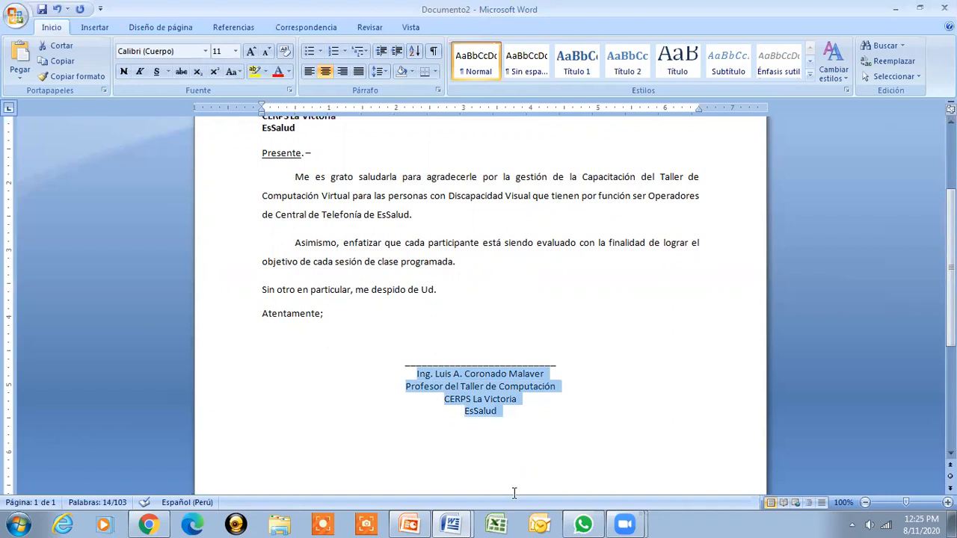
key("ctrl+n")
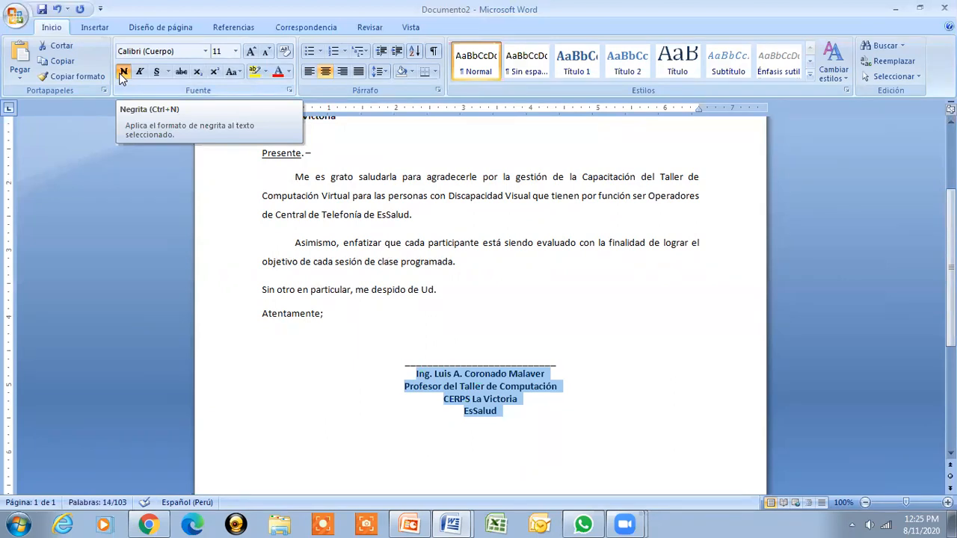
left_click(560, 332)
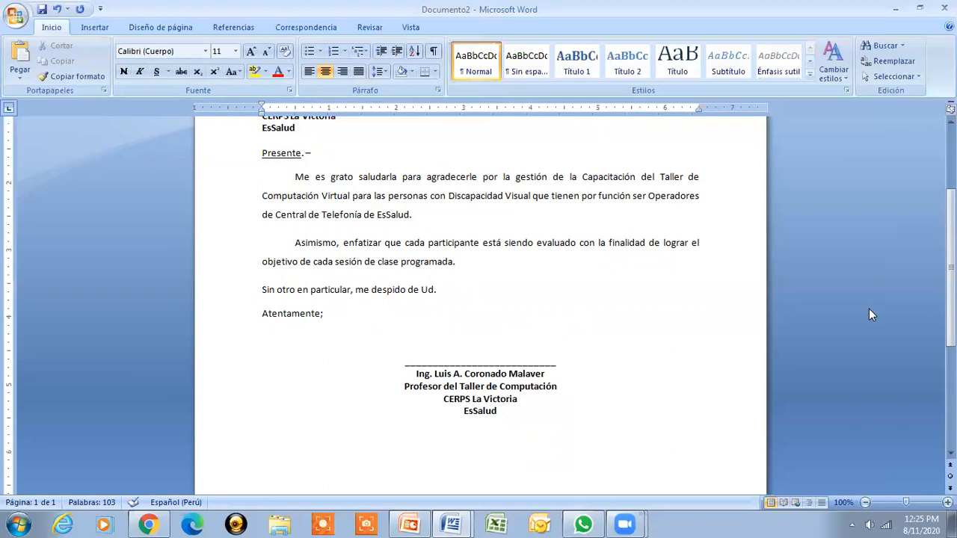
Save the letter to the Desktop as a Word document named "Carta - Jefatura"
key("ctrl+Home")
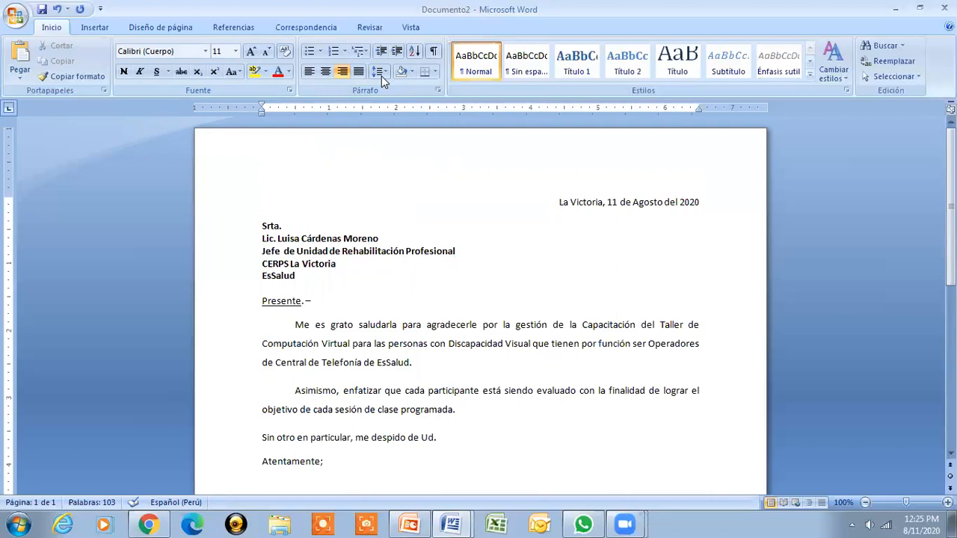
key("ctrl+s")
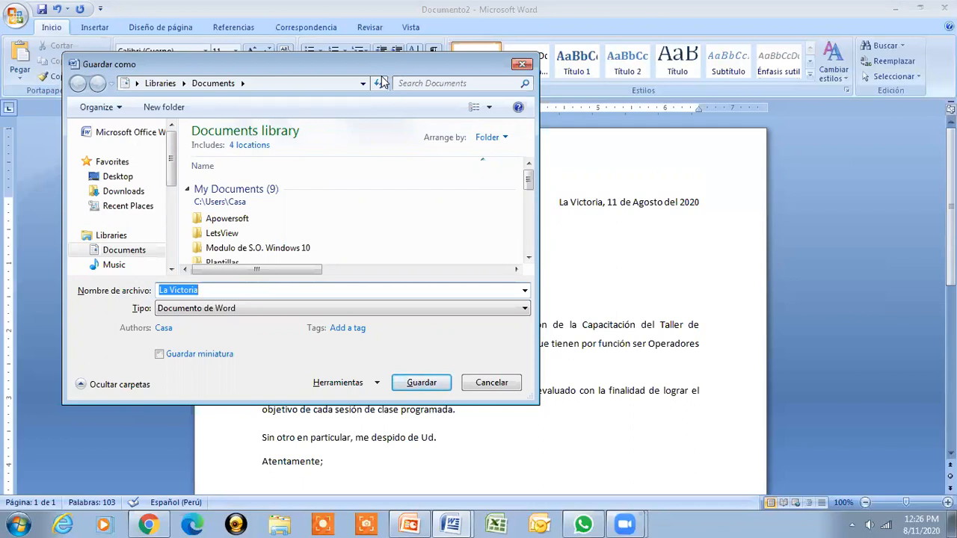
key("Escape")
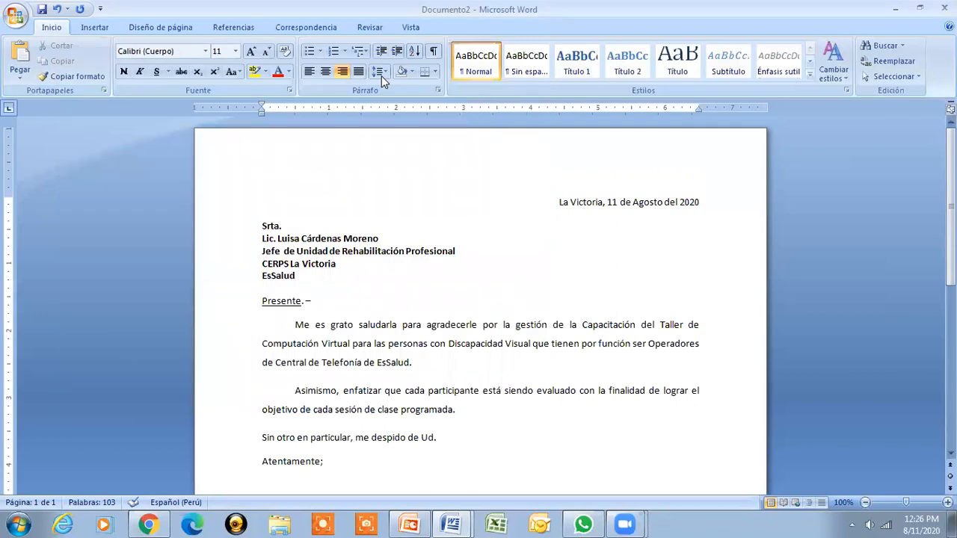
key("ctrl+s")
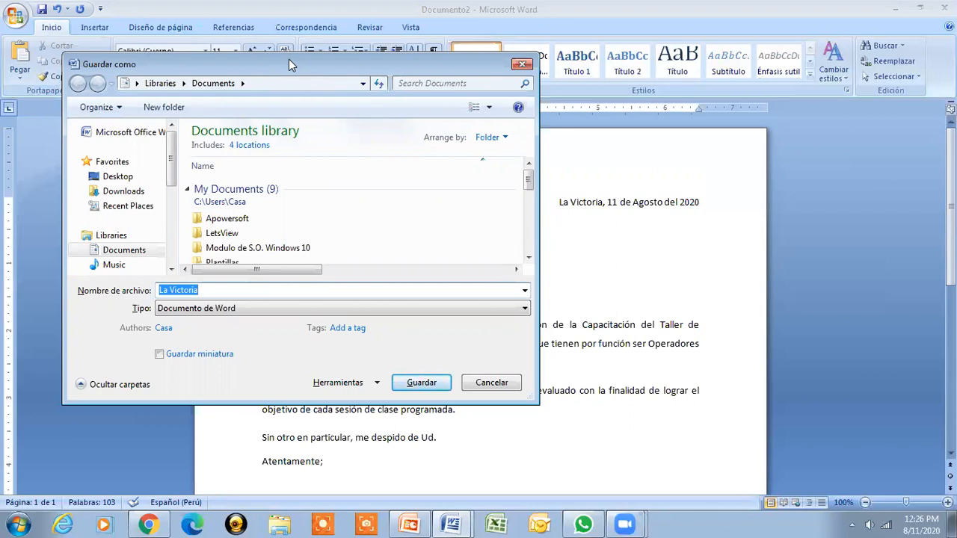
left_click(120, 177)
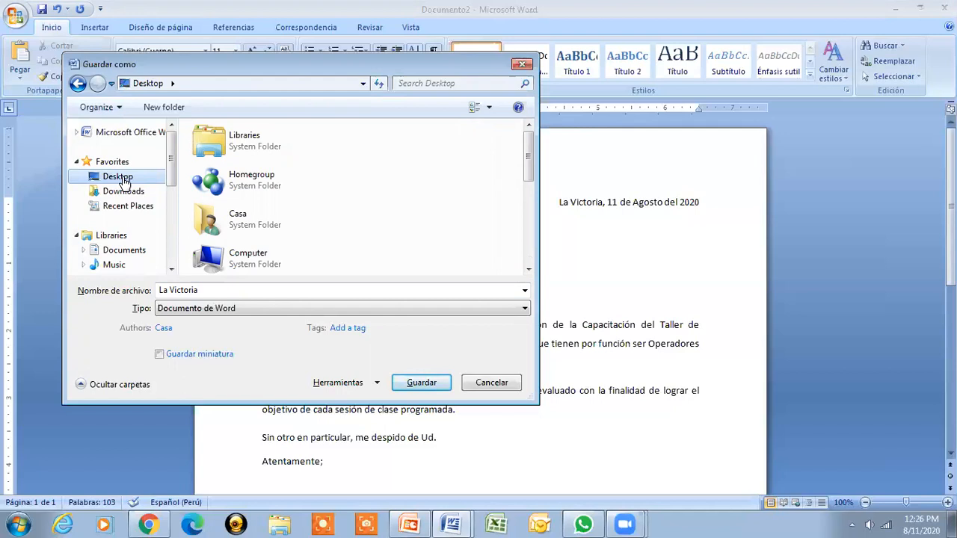
left_click(224, 290)
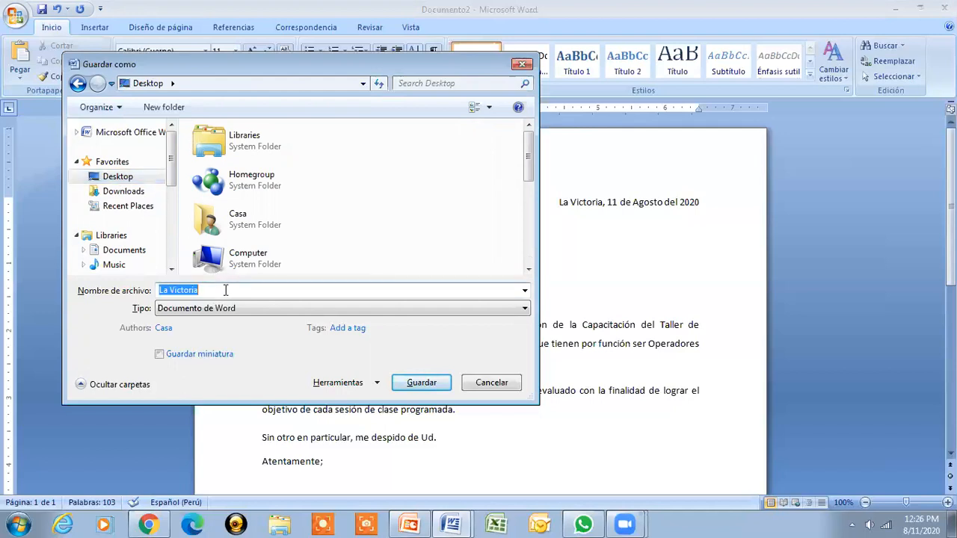
key("BackSpace")
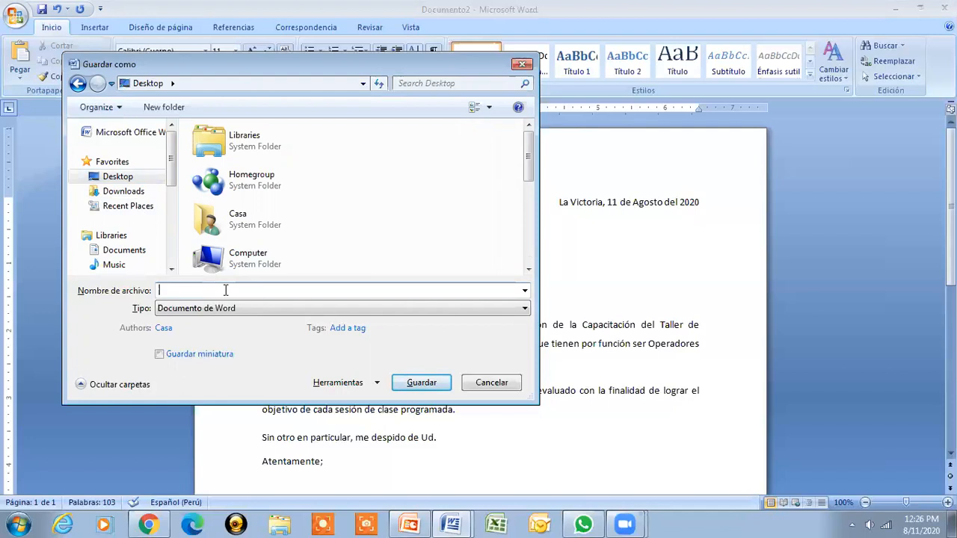
type("Carta")
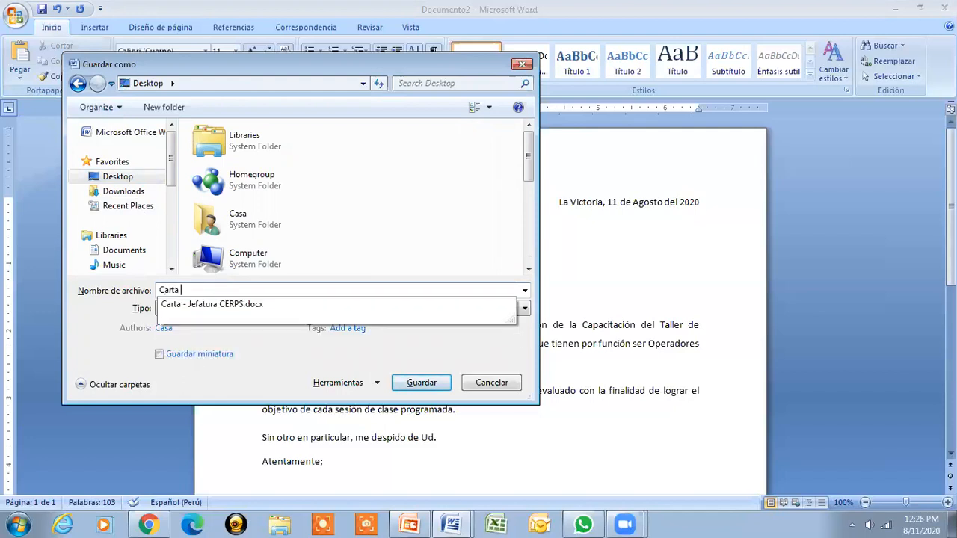
type(" - Jefatura")
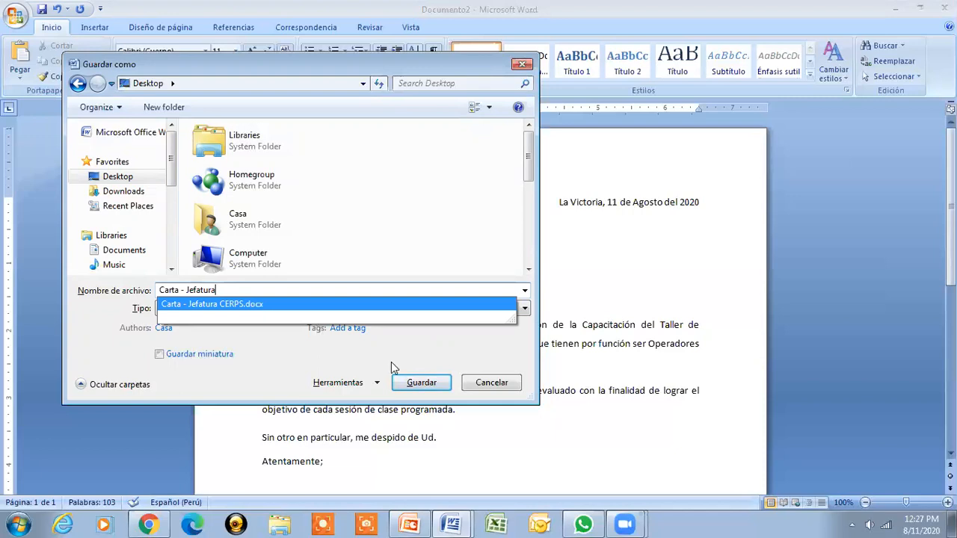
left_click(421, 382)
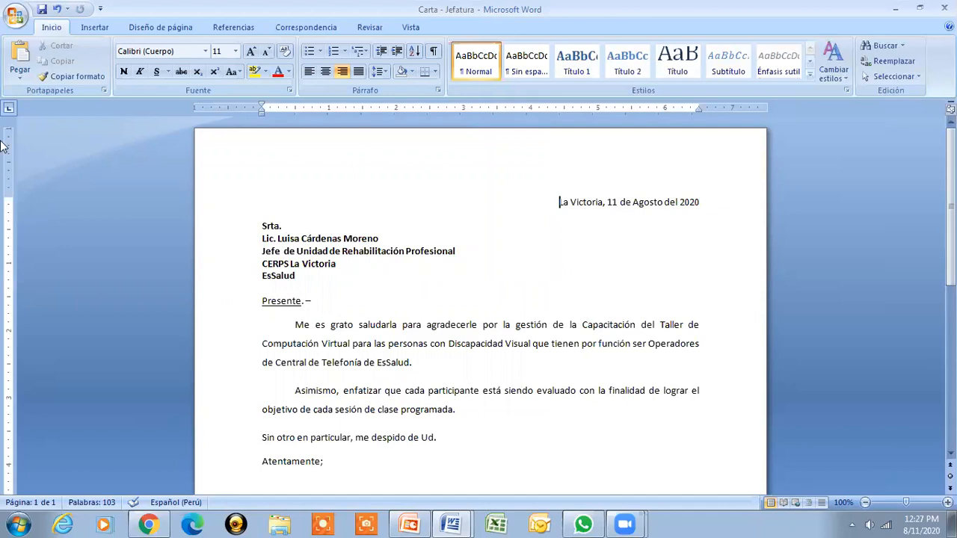
Close the "Carta - Jefatura" document and close "Carta - Jefatura CERPS" without saving its changes
left_click(16, 17)
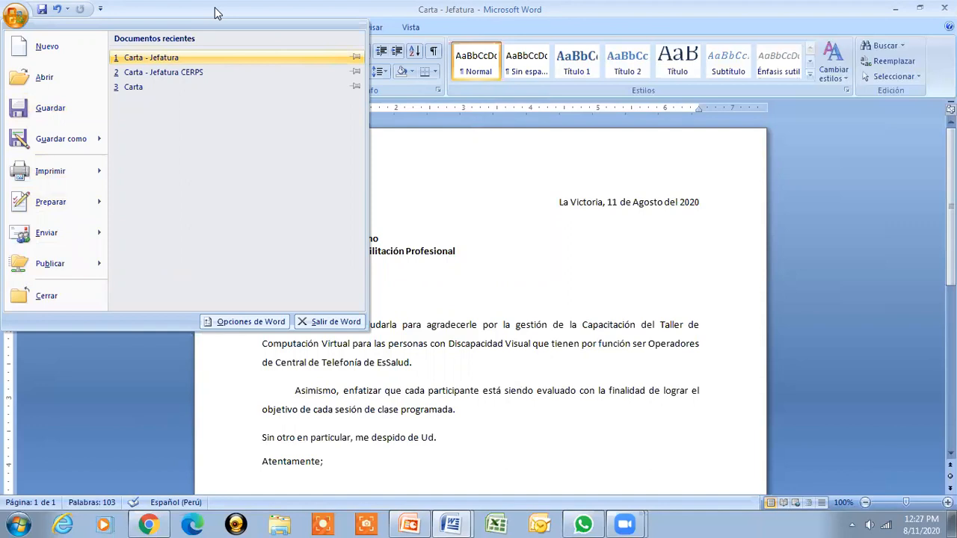
left_click(816, 10)
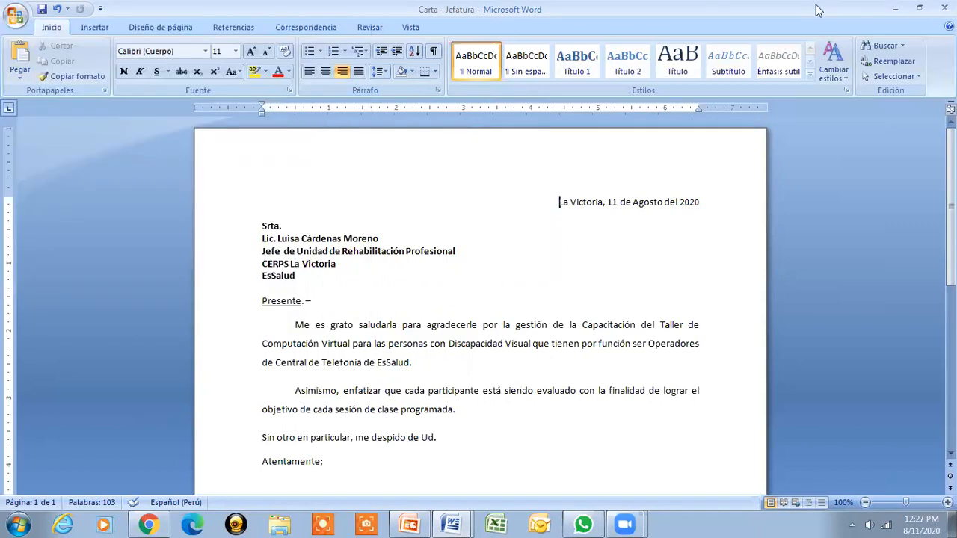
key("ctrl+z")
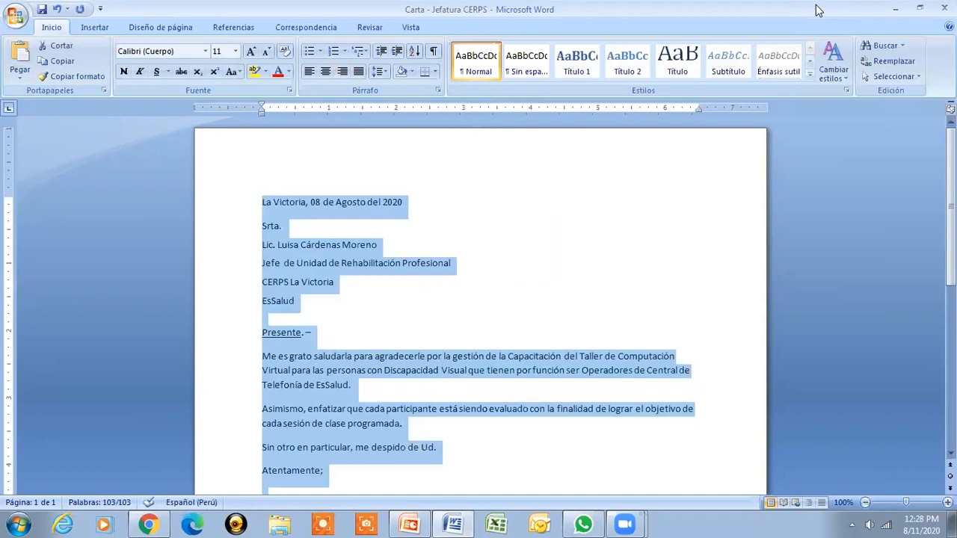
key("alt+F4")
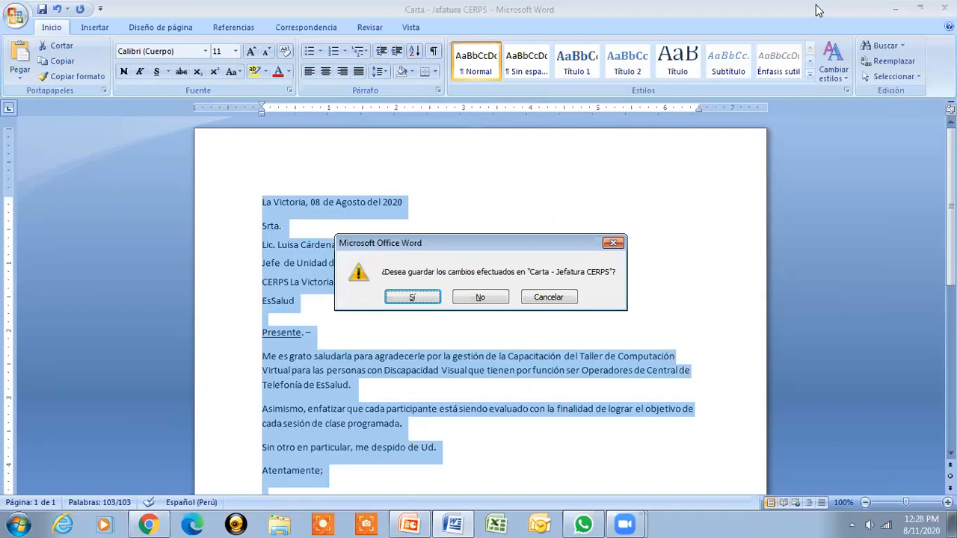
key("n")
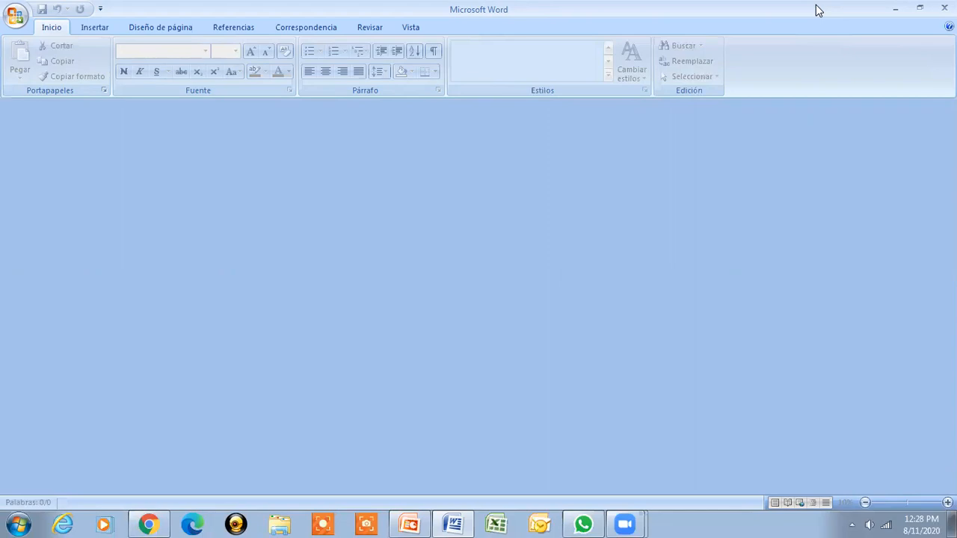
Open the "Carta - Jefatura" document from the Desktop
key("ctrl+a")
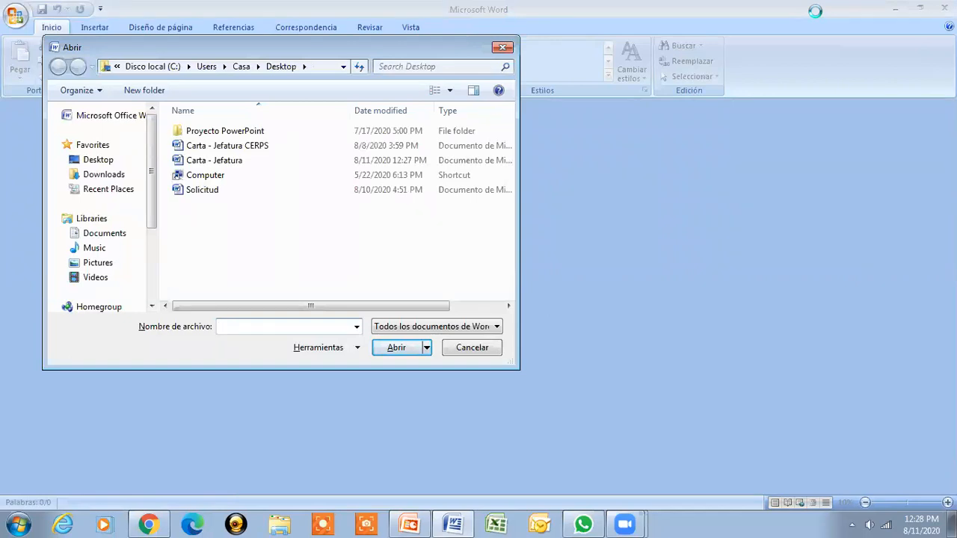
left_click(93, 161)
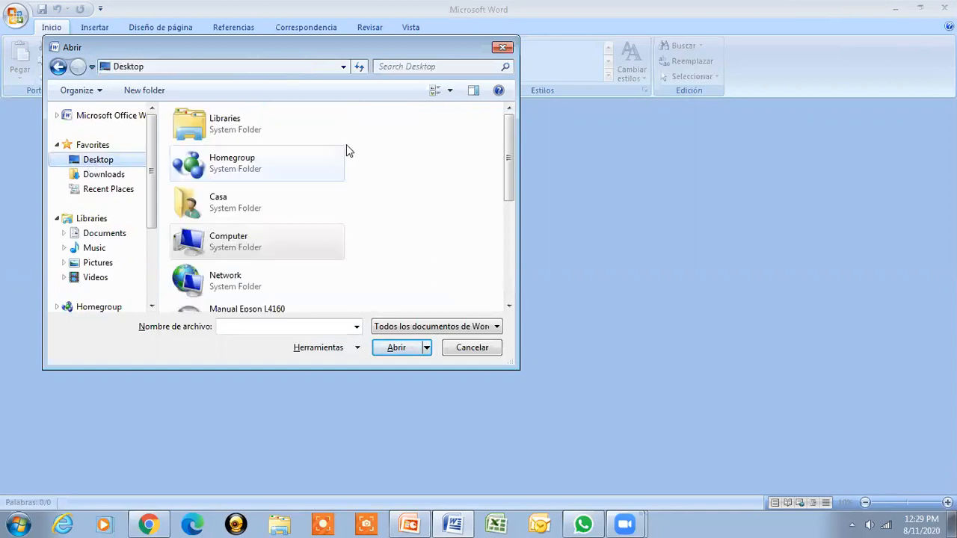
left_click_drag(508, 144, 511, 243)
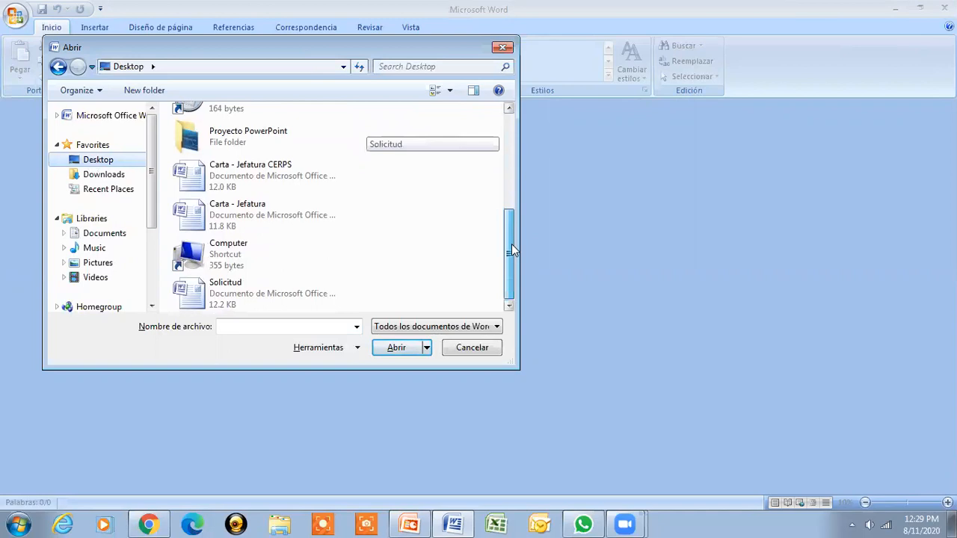
left_click(259, 217)
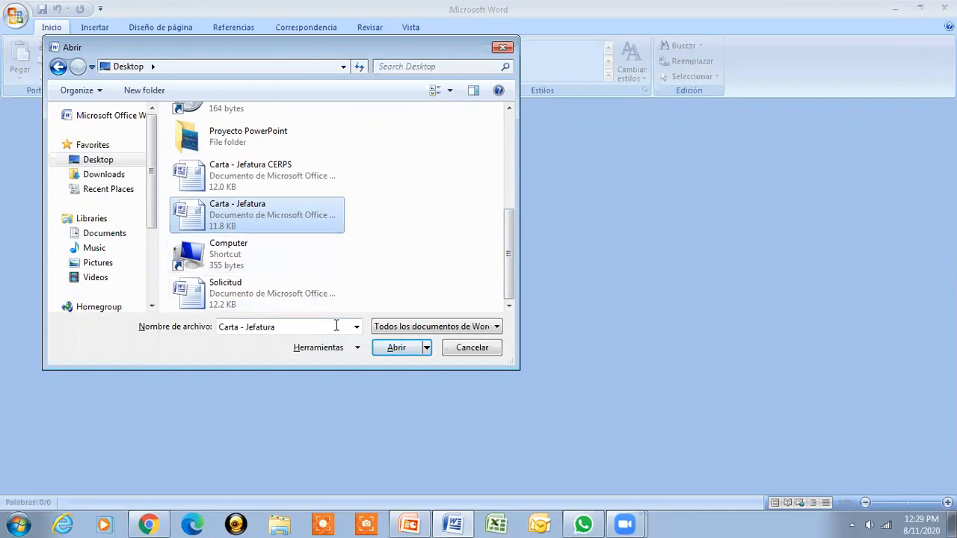
left_click(395, 346)
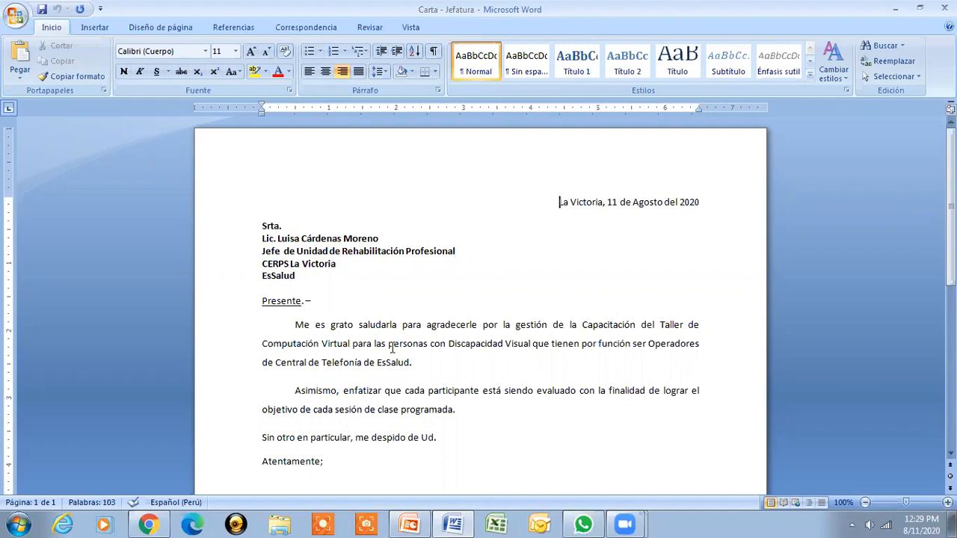
Close the reopened "Carta - Jefatura" letter, and bring up the Open dialog and dismiss it without opening a file
key("ctrl+w")
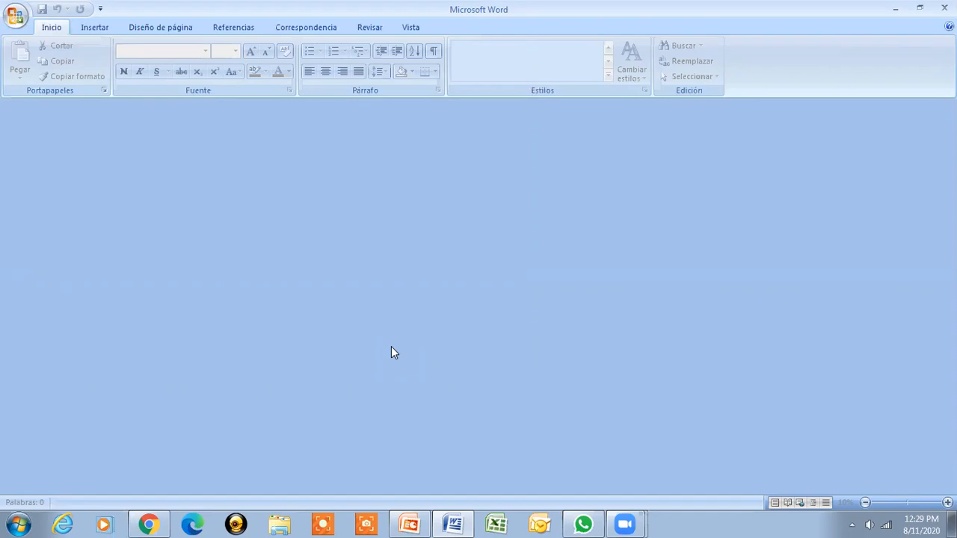
key("ctrl+a")
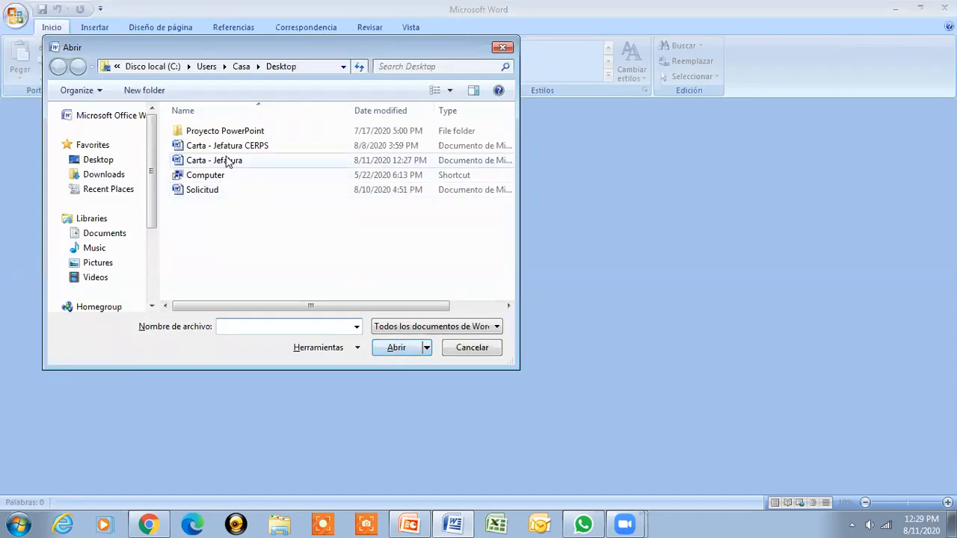
left_click(482, 349)
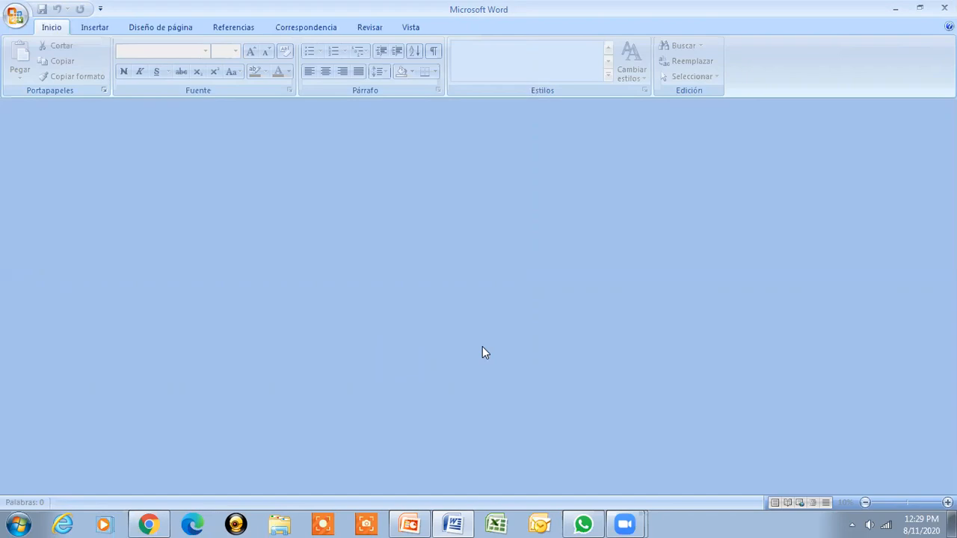
Open "Carta - Jefatura" from the recently used documents
left_click(9, 16)
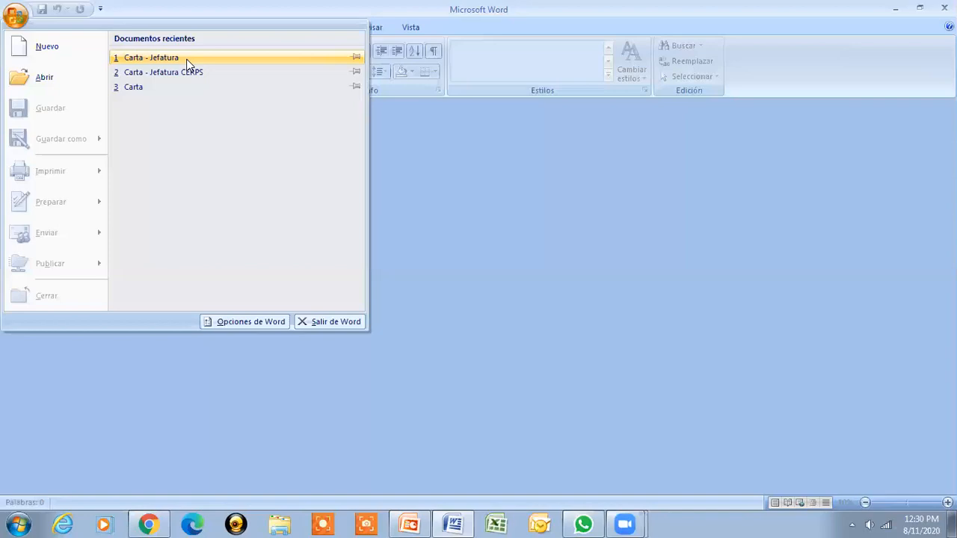
left_click(187, 59)
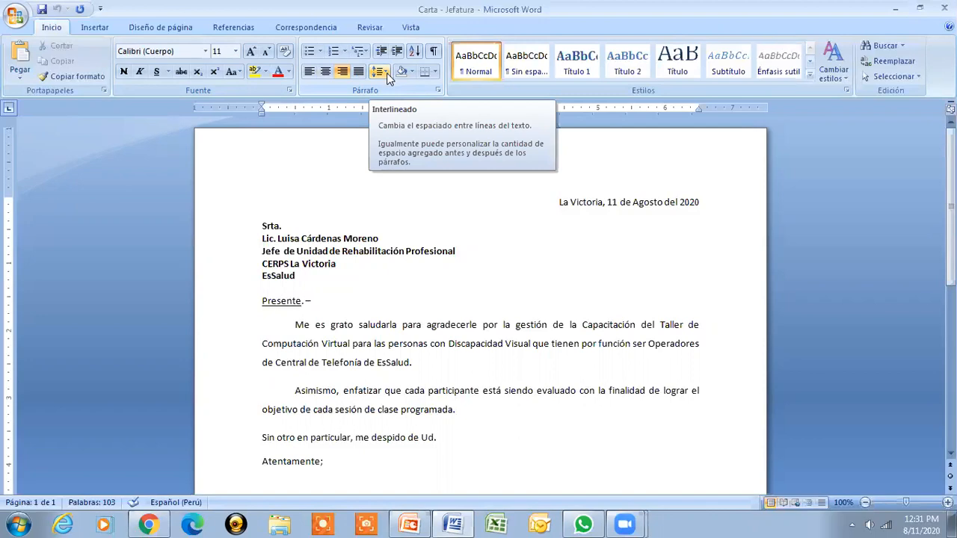
Select the whole letter from the date line to the end and change its font to Arial
left_click(440, 203)
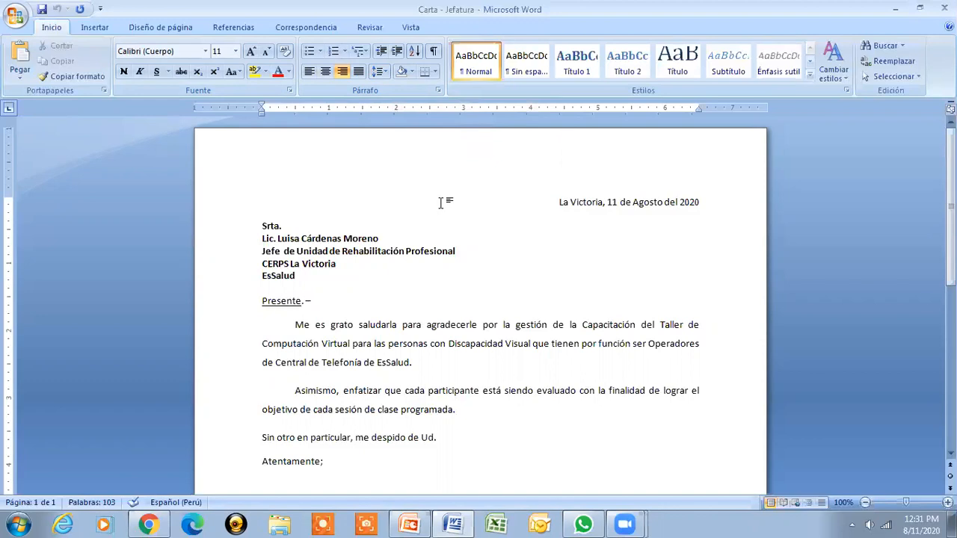
key("ctrl+shift+End")
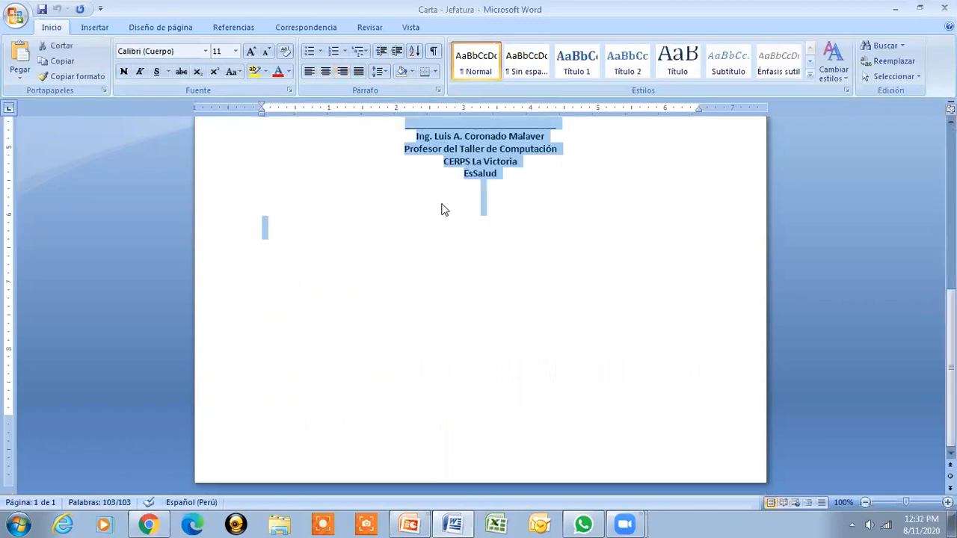
scroll(480, 299, "up", 8)
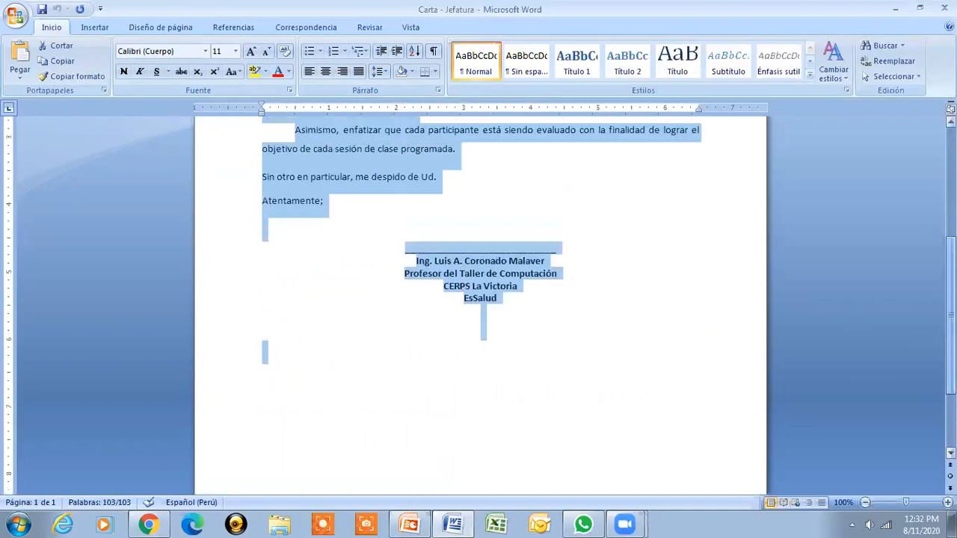
scroll(480, 299, "up", 1)
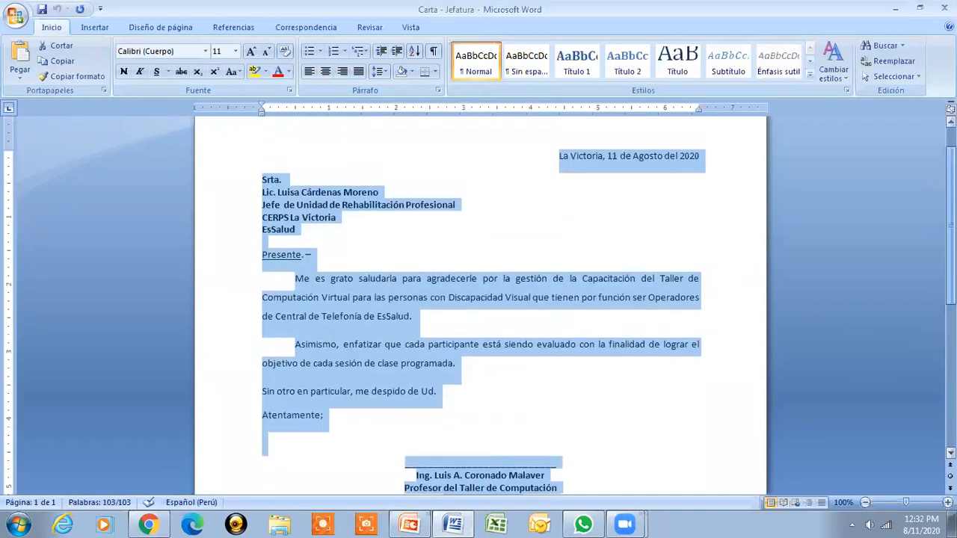
scroll(479, 299, "up", 2)
scroll(480, 299, "down", 2)
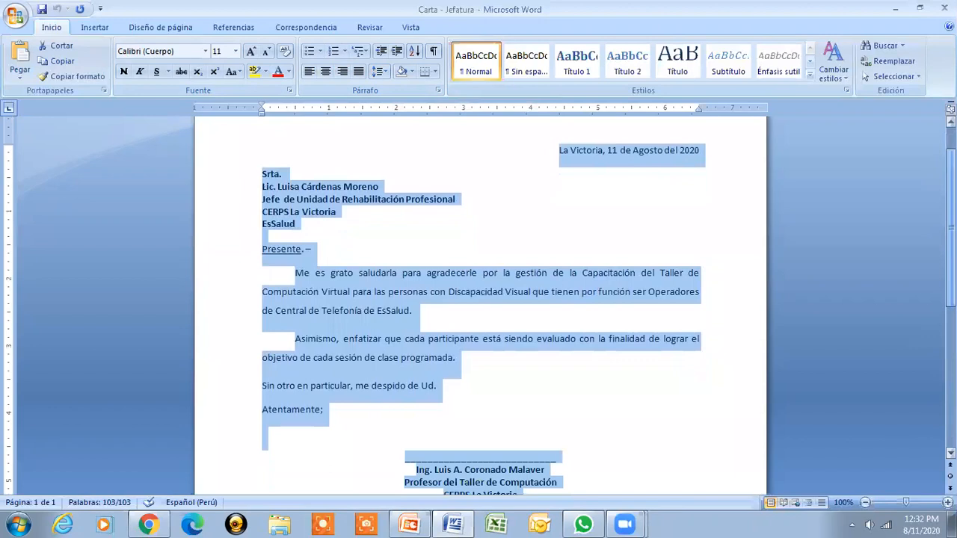
scroll(479, 299, "up", 3)
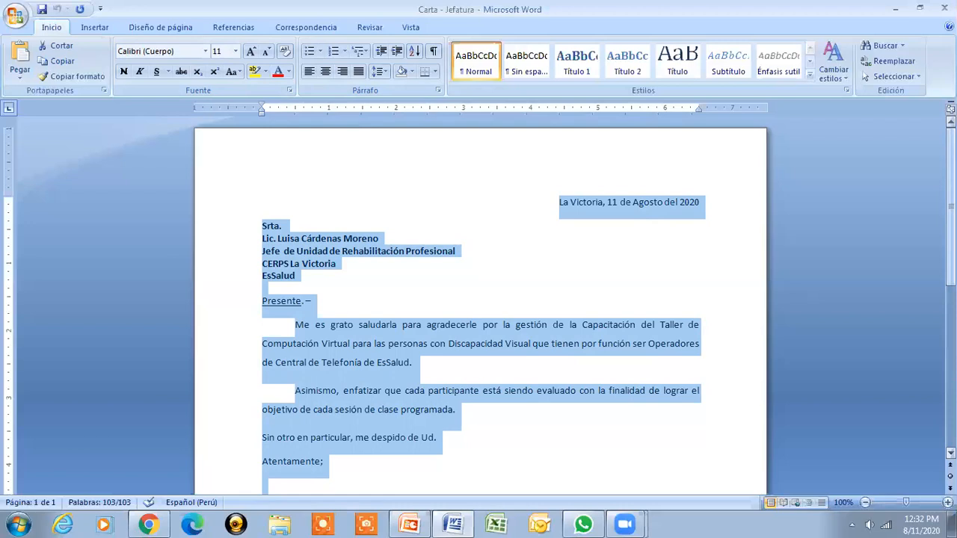
key("ctrl+m")
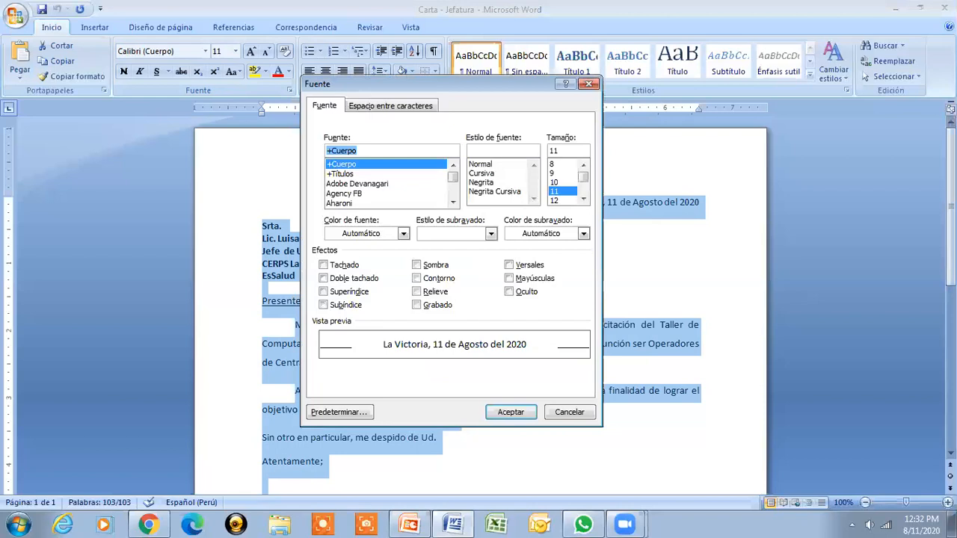
left_click_drag(491, 84, 480, 84)
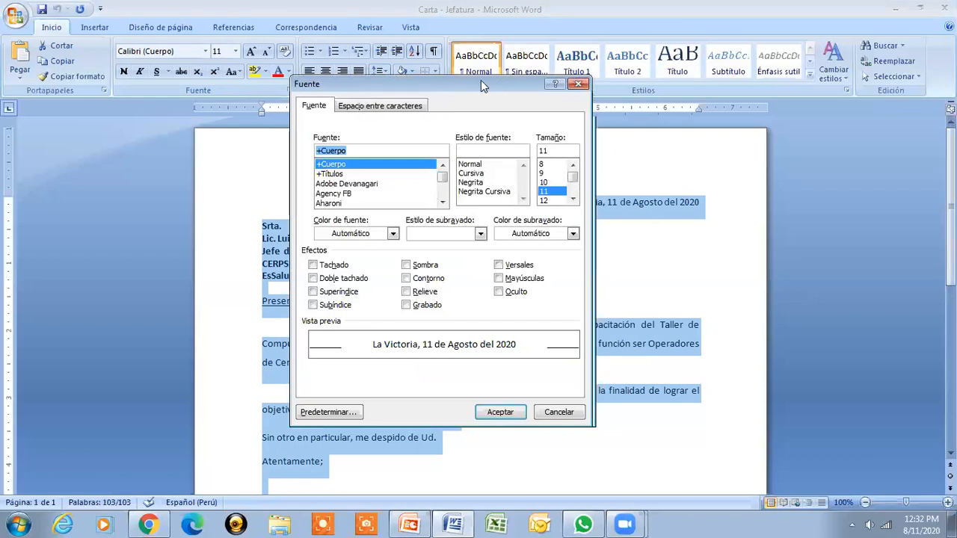
left_click_drag(481, 80, 216, 83)
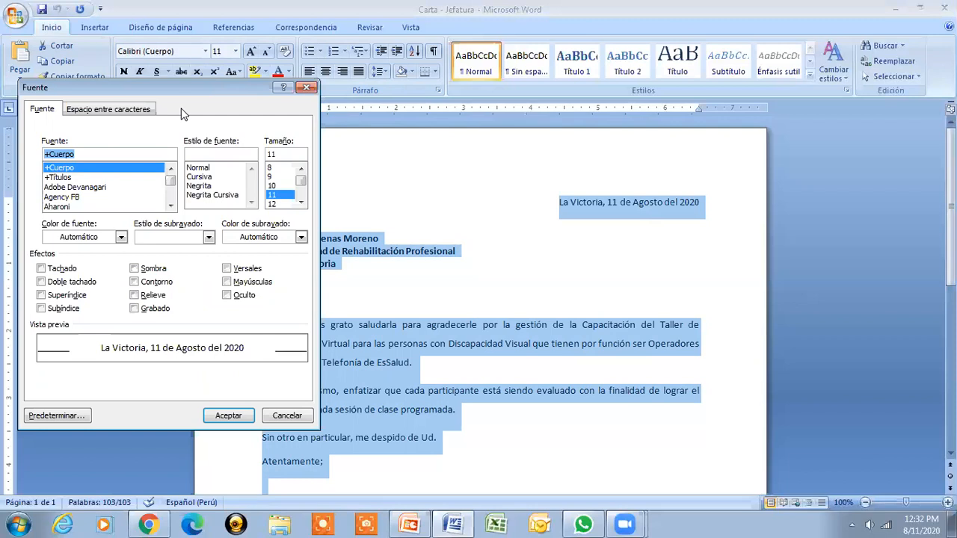
type("Arial")
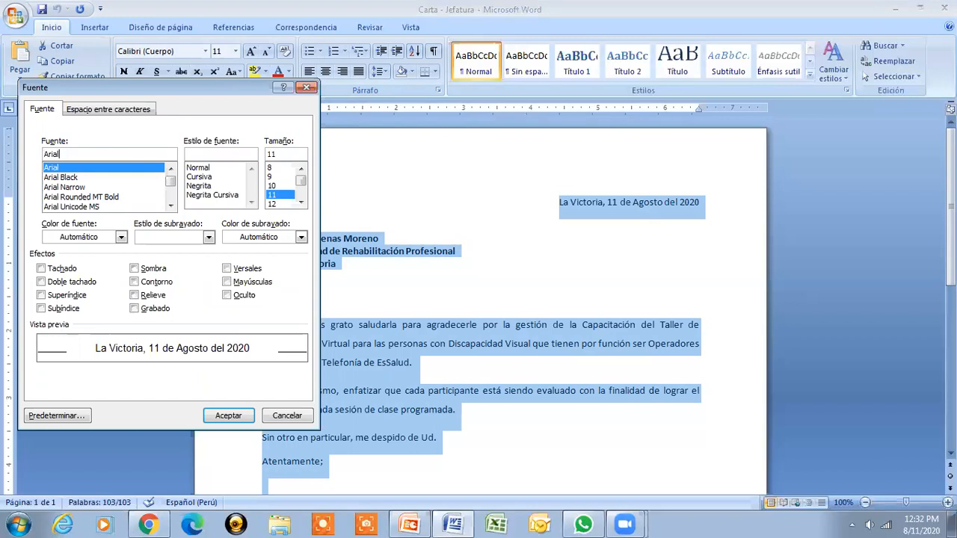
key("Return")
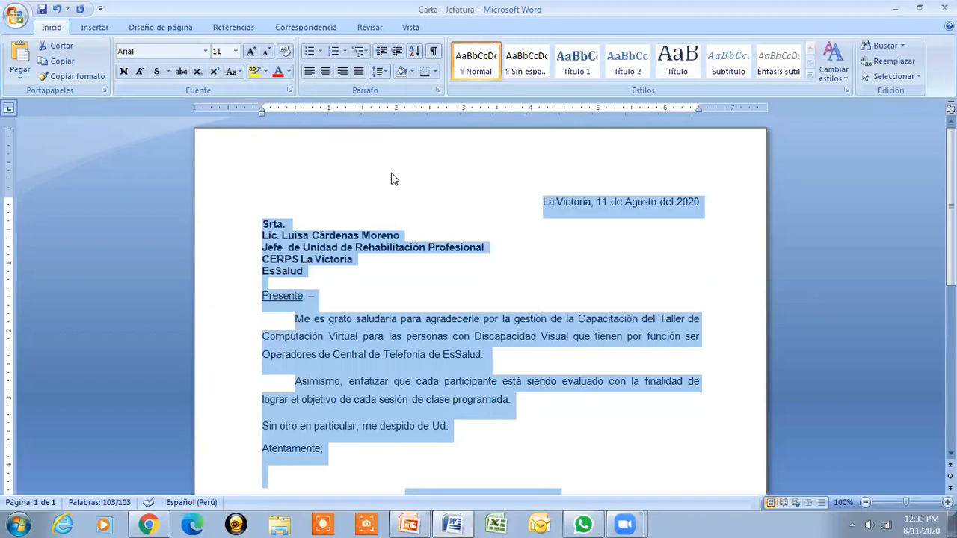
Set the font size of the whole selected letter to 10.5
key("ctrl+m")
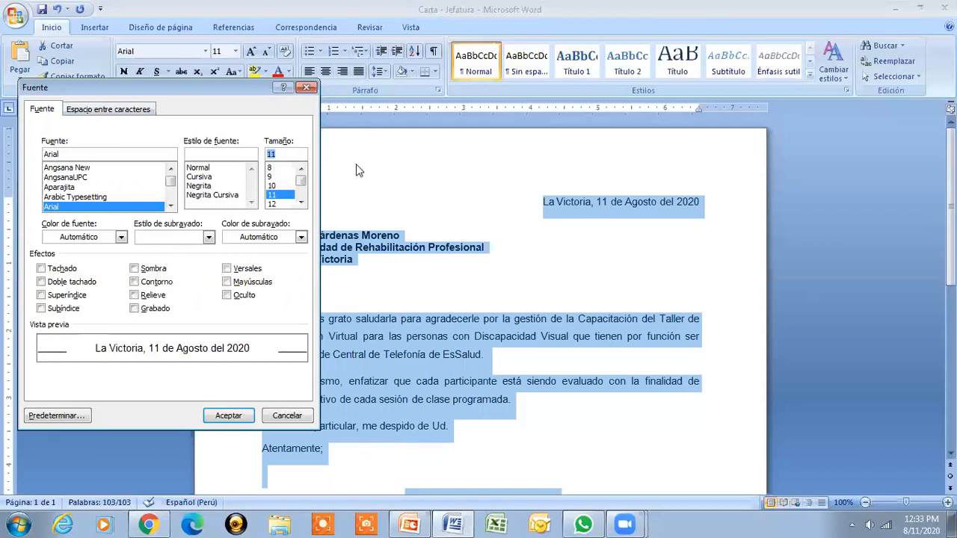
type("10.5")
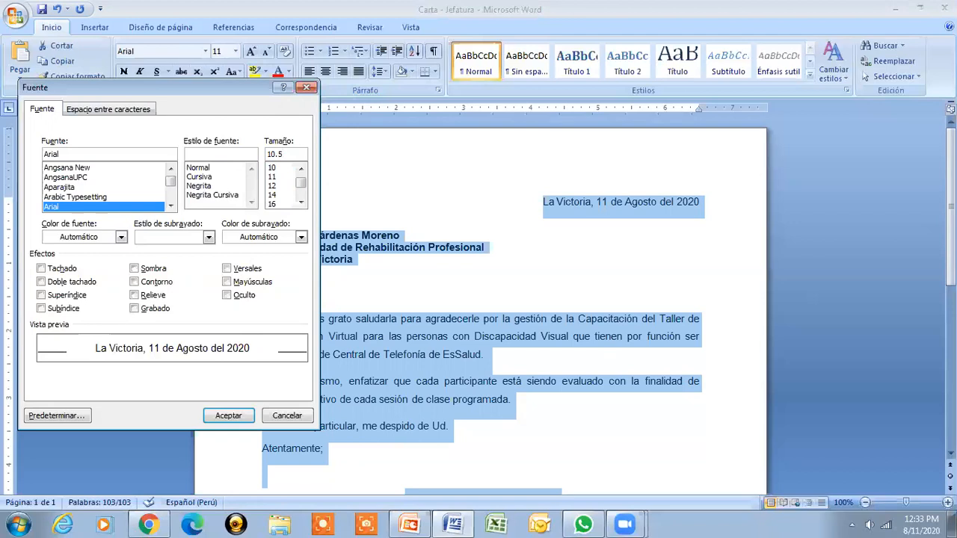
key("Return")
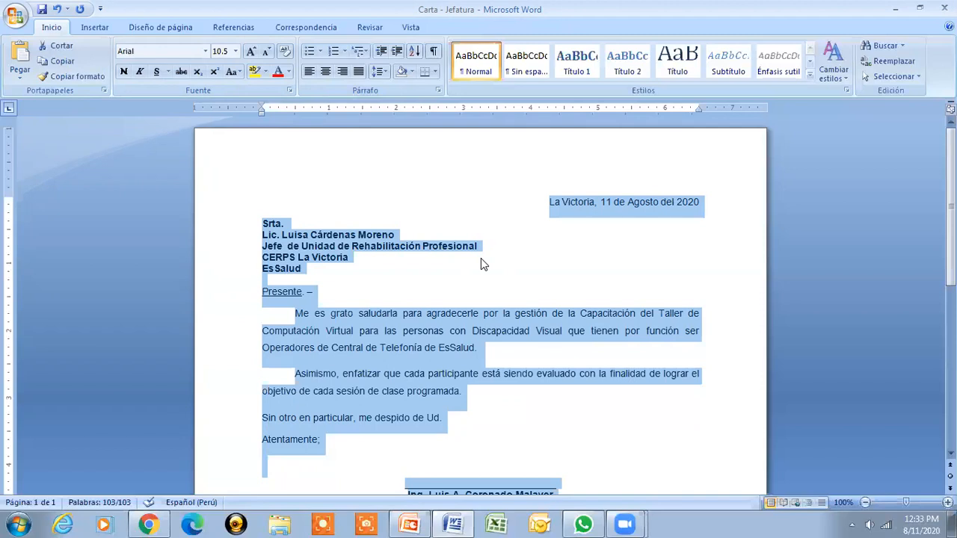
Lengthen the signature line above the signer's name by adding three underscores at its end
key("ctrl+Home")
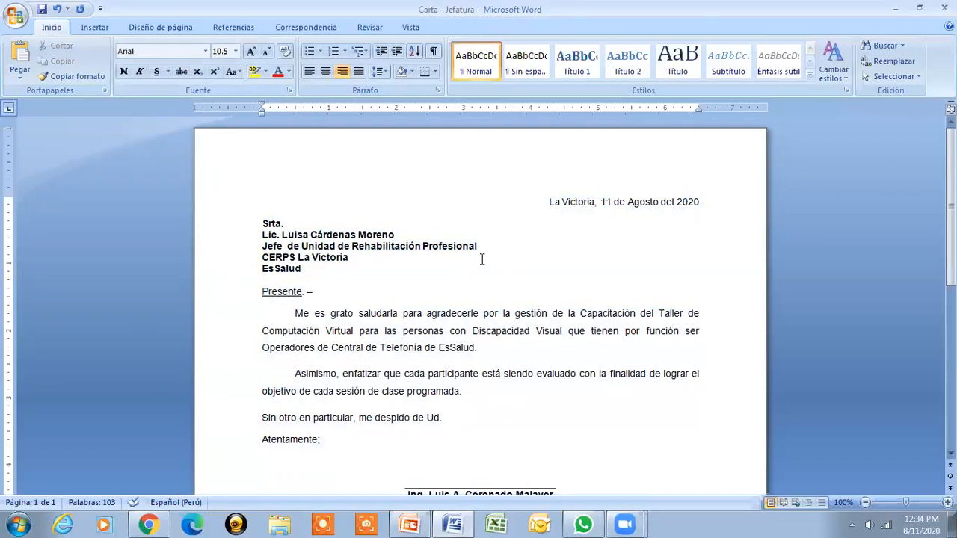
left_click_drag(951, 215, 951, 264)
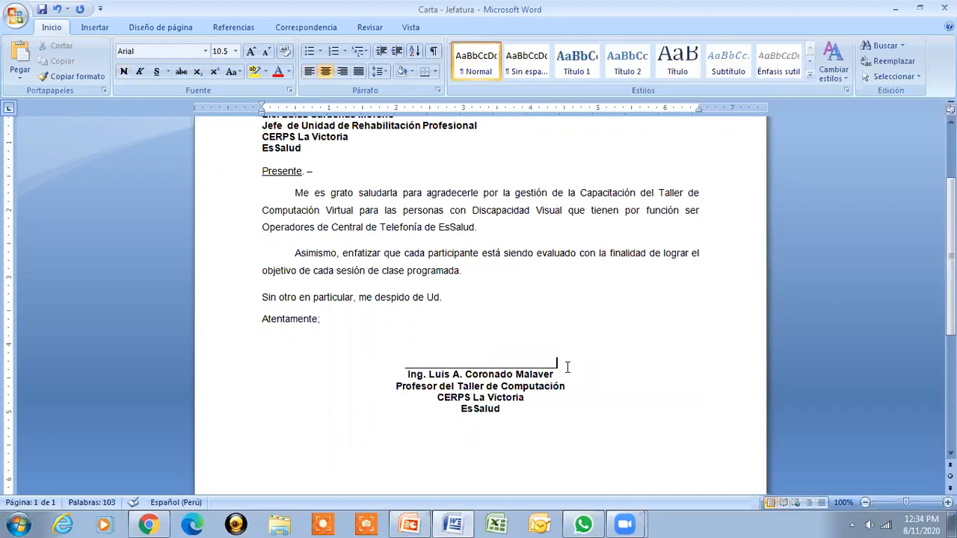
type("___")
Return to the start of the letter, save the changes and close the document
key("ctrl+Home")
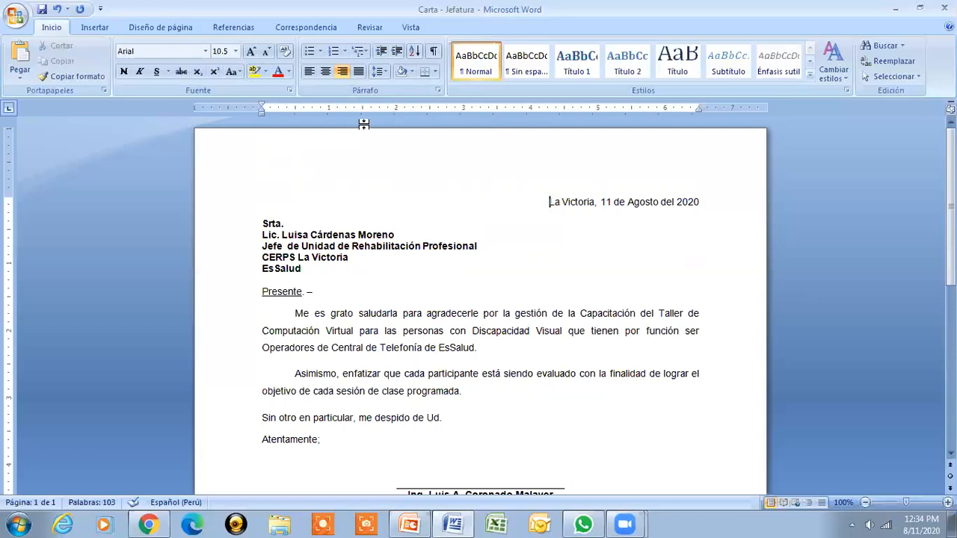
left_click(42, 13)
key("ctrl+w")
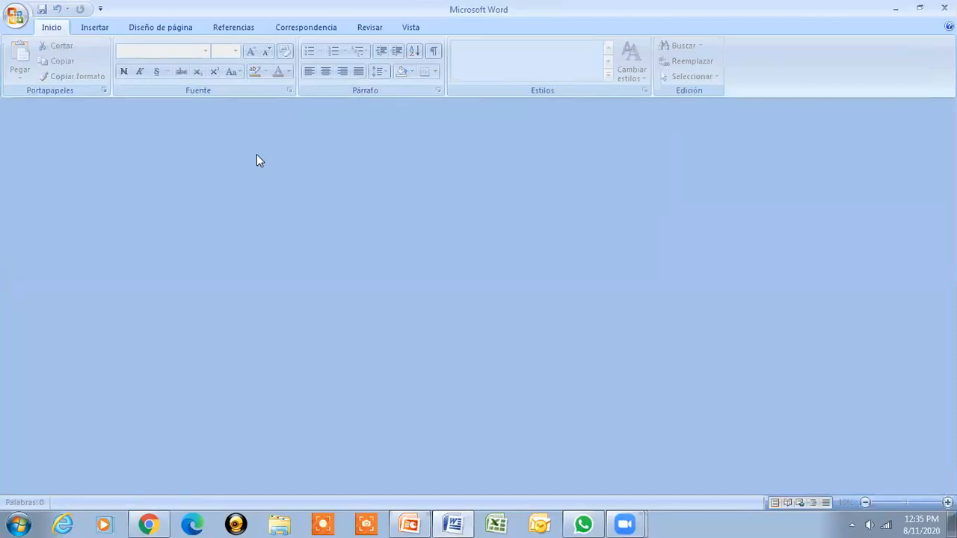
Open the saved "Carta - Jefatura" document from the Desktop
key("ctrl+a")
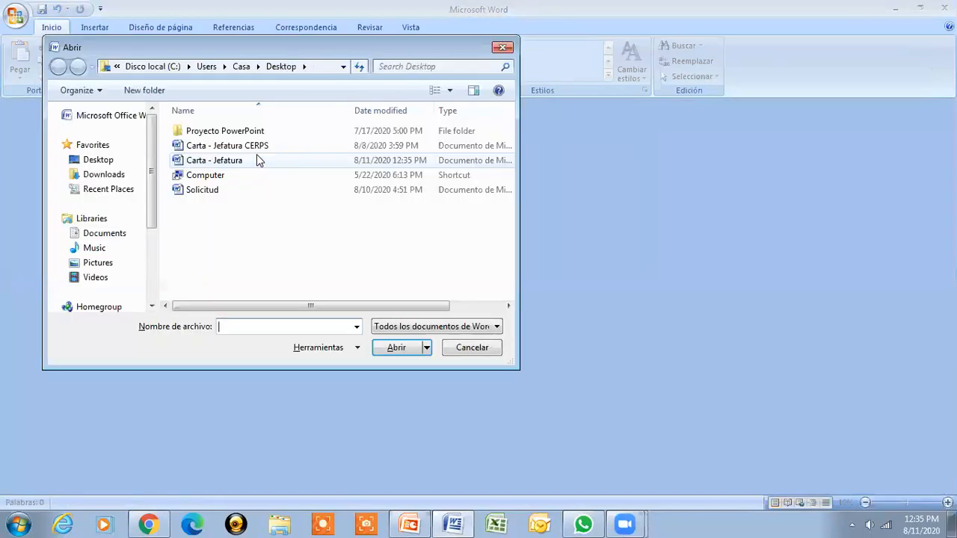
left_click(104, 160)
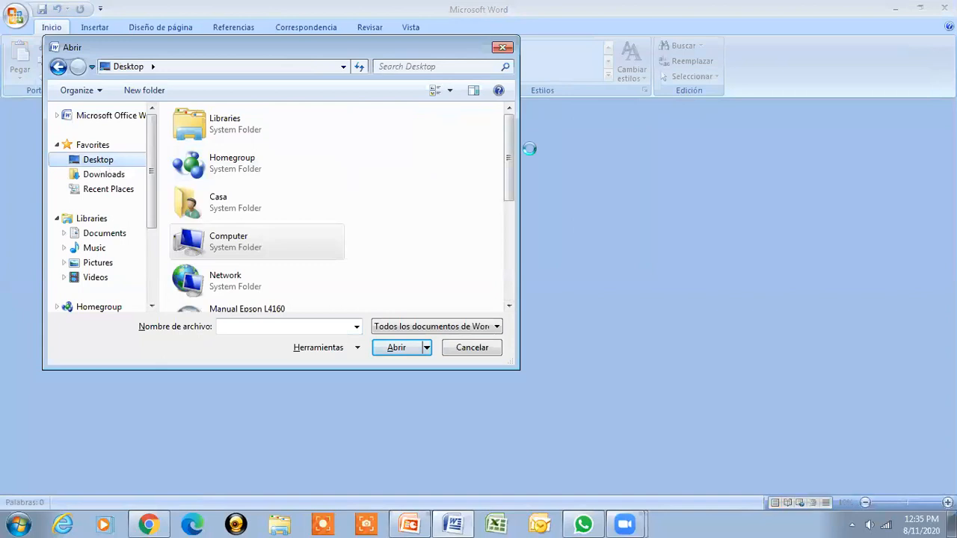
left_click_drag(508, 149, 508, 255)
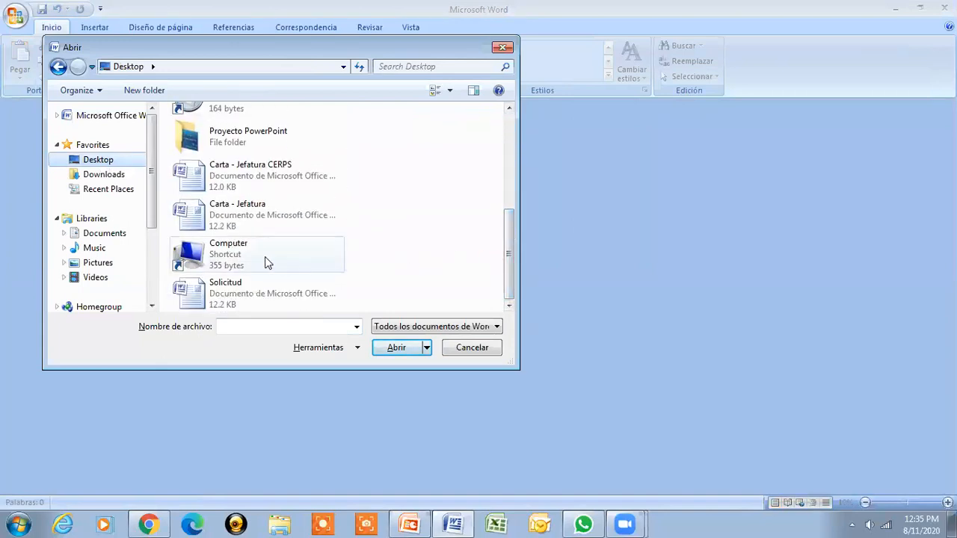
left_click(236, 216)
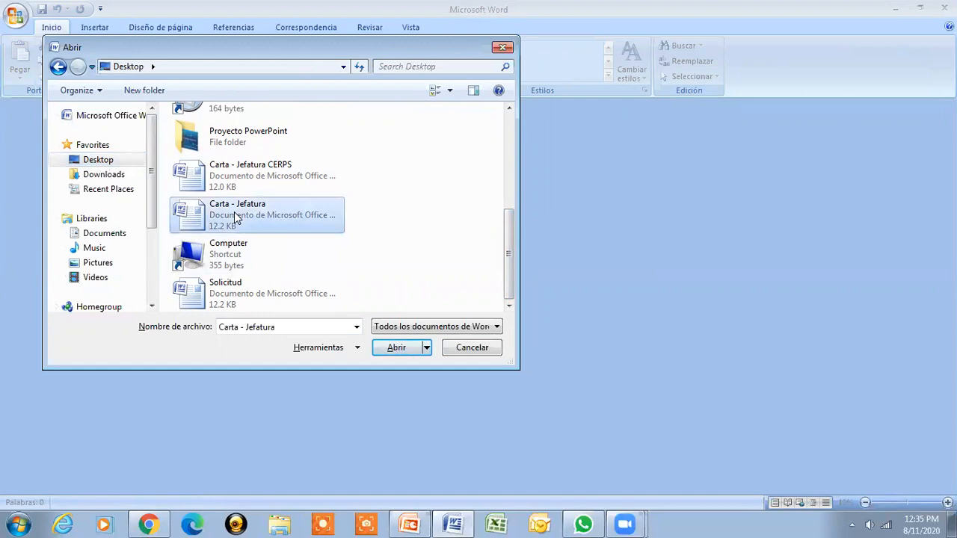
left_click(395, 349)
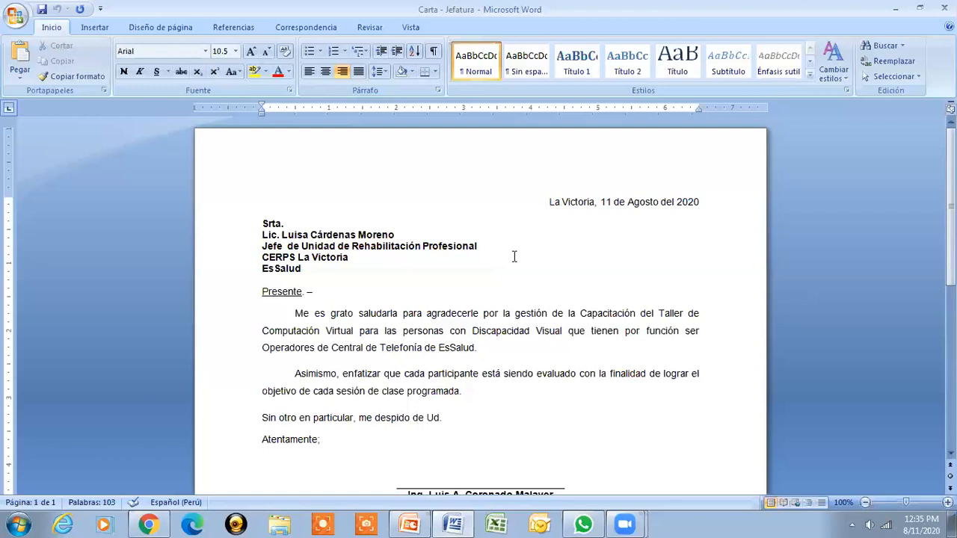
Look through the ribbon's command groups from Insertar to Vista and return to the Inicio commands
left_click(95, 29)
left_click(155, 28)
left_click(229, 27)
left_click(301, 28)
left_click(367, 28)
left_click(409, 28)
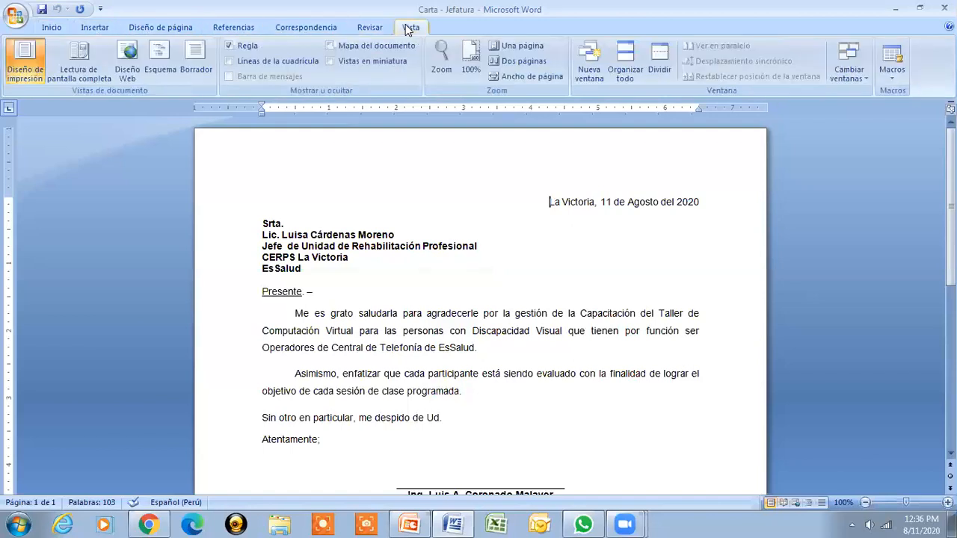
left_click(43, 28)
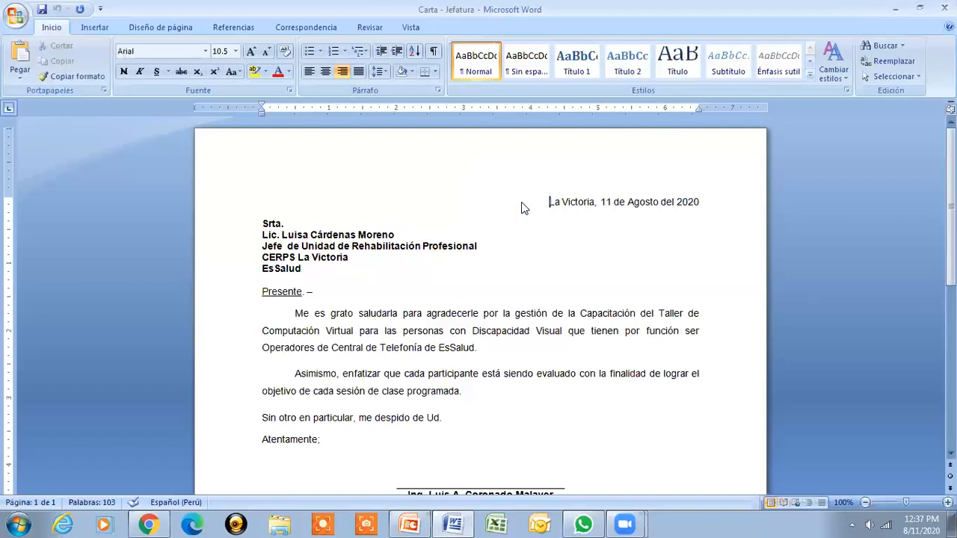
Close Word completely and start it again with a blank document
left_click(521, 203, "alt")
key("alt+F4")
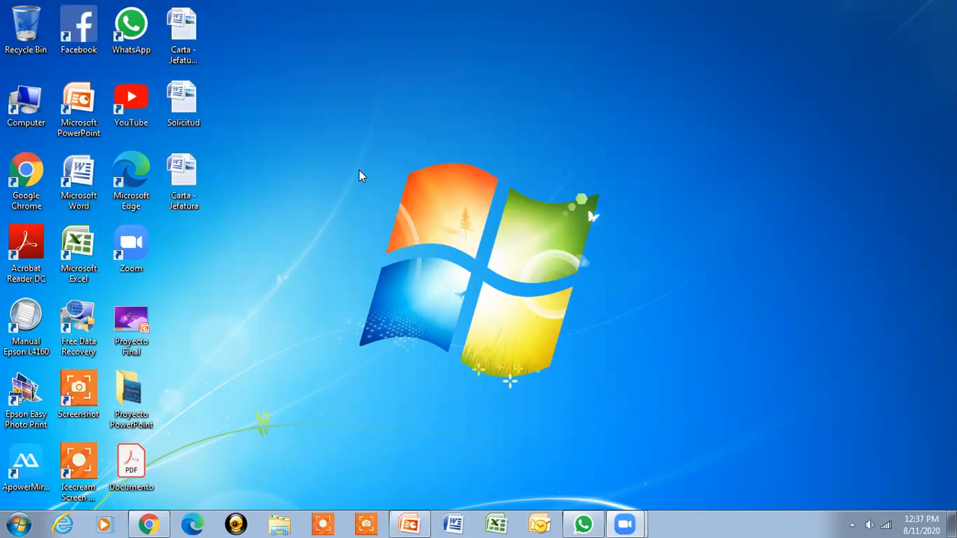
left_click(457, 523)
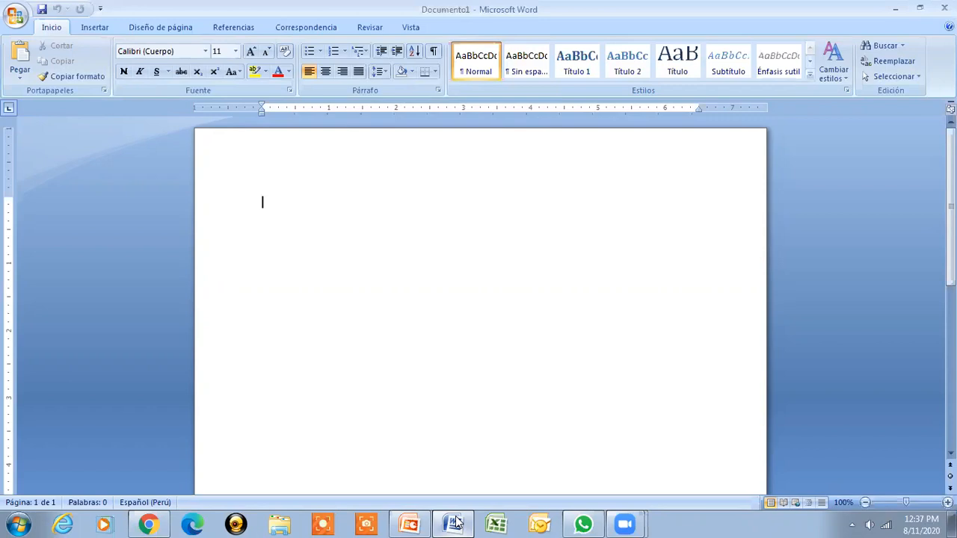
Browse to the Desktop and open the "Carta - Jefatura" document in the restarted Word
key("ctrl+a")
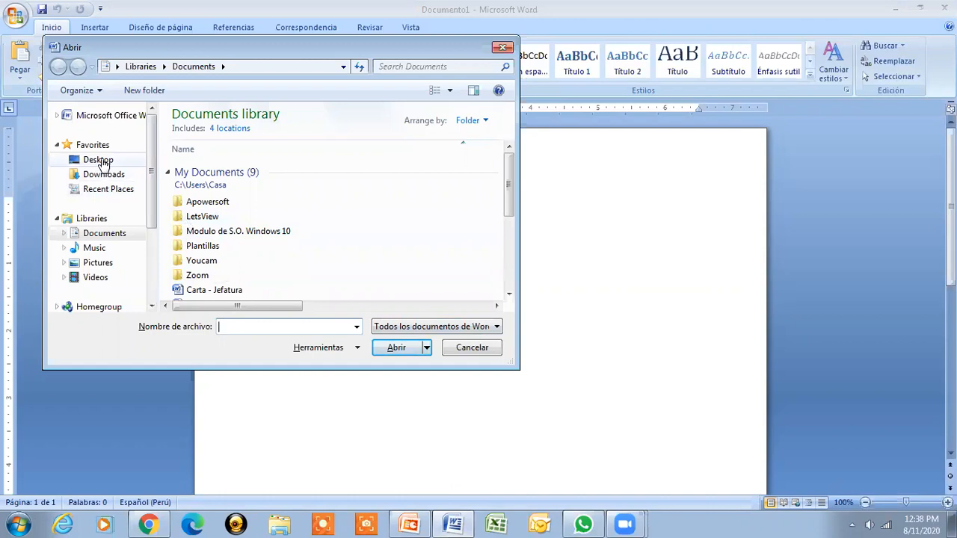
left_click(100, 160)
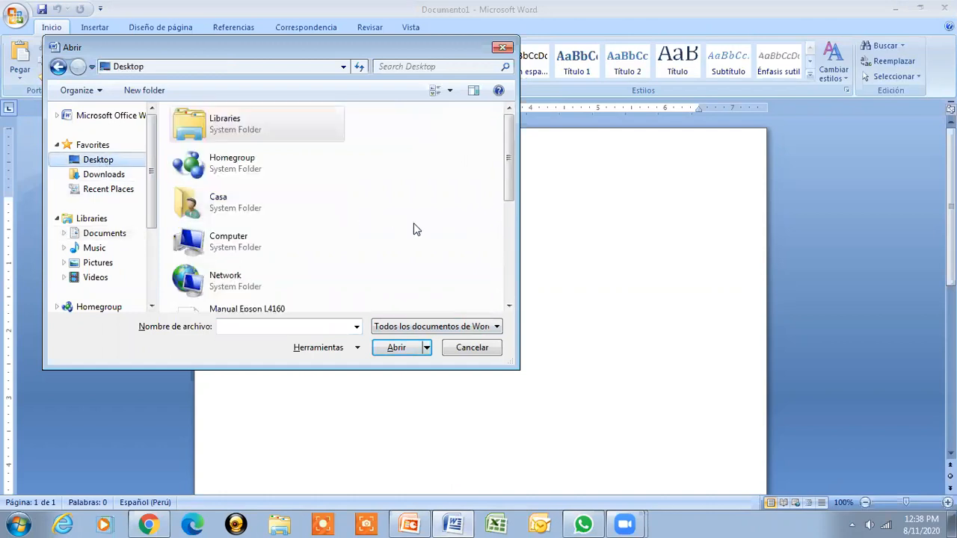
left_click_drag(508, 150, 508, 255)
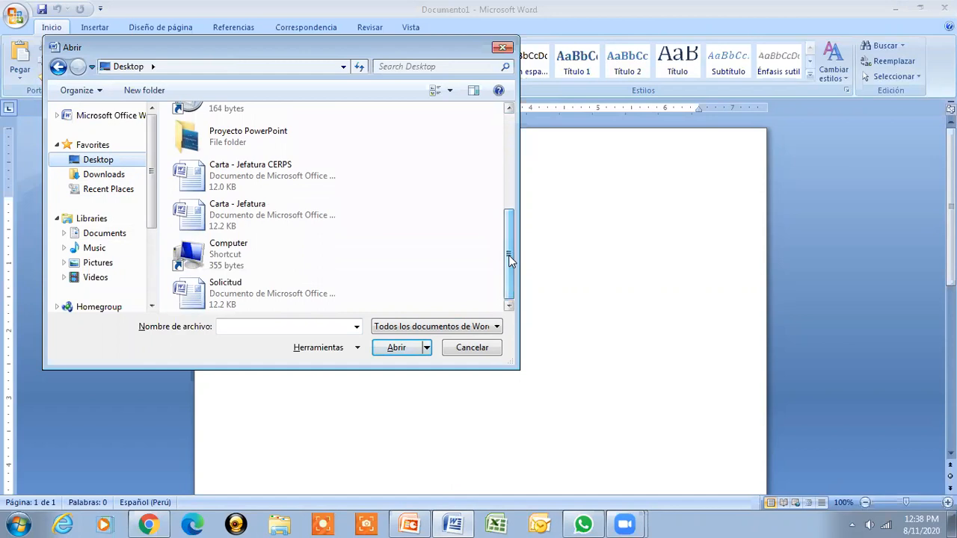
left_click(264, 215)
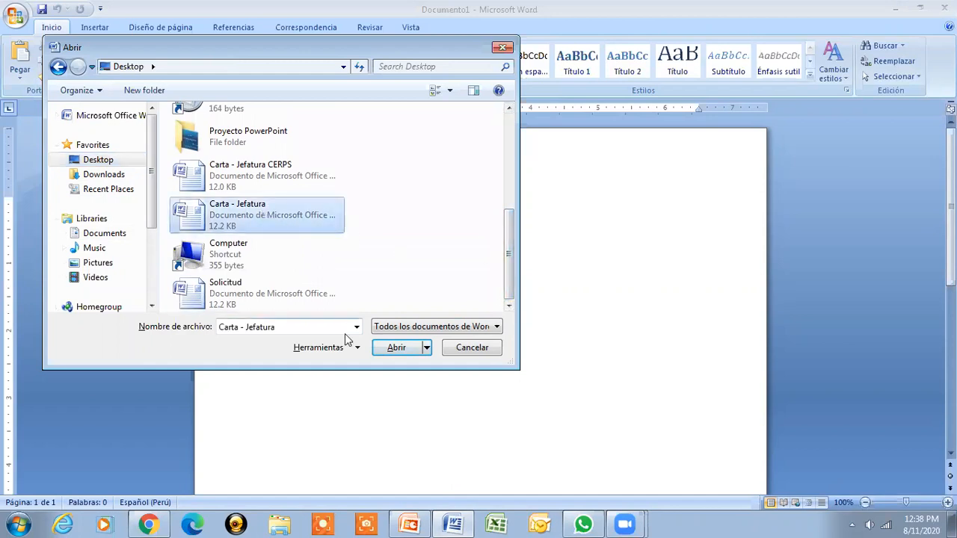
left_click(391, 348)
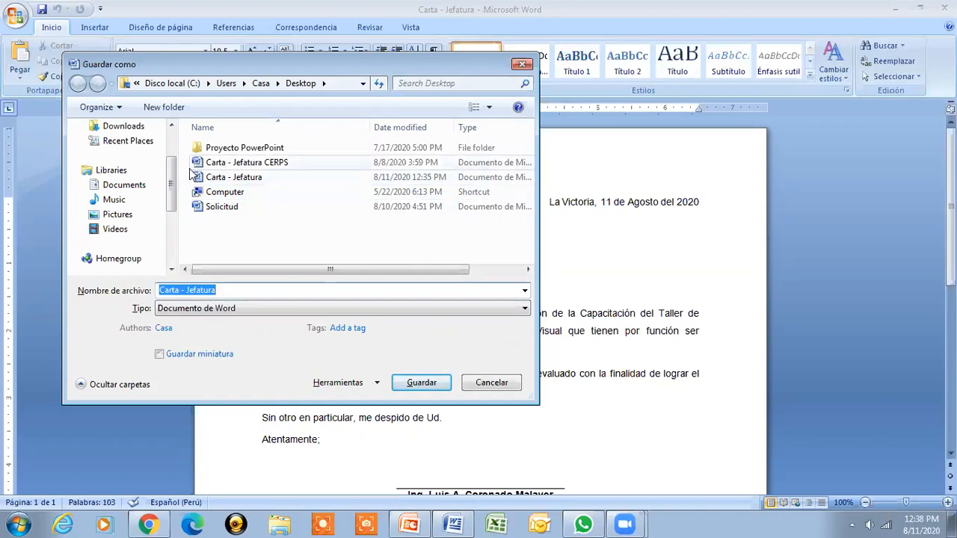
Save a copy of the letter to Disco local (D:) as a Word document named "Carta - Jefatura"
left_click_drag(171, 176, 171, 233)
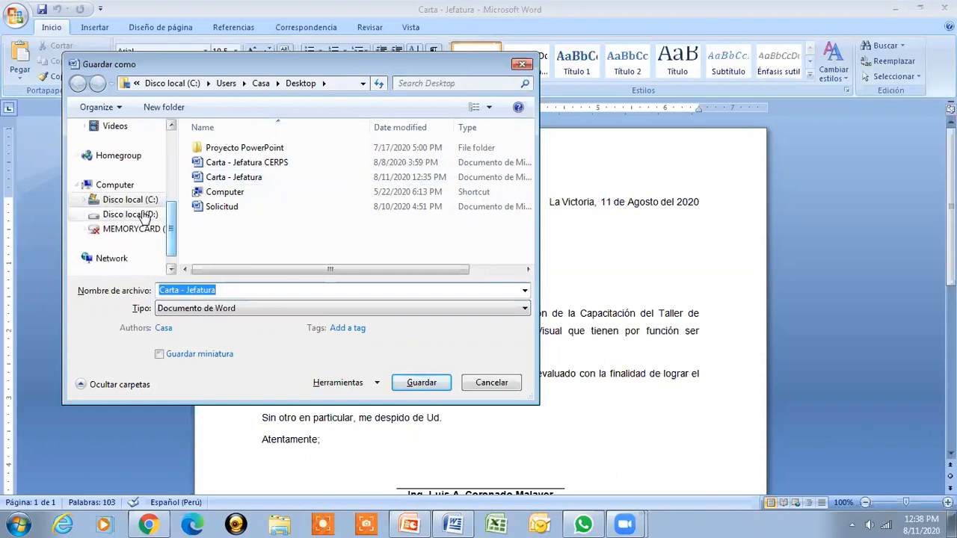
left_click(138, 216)
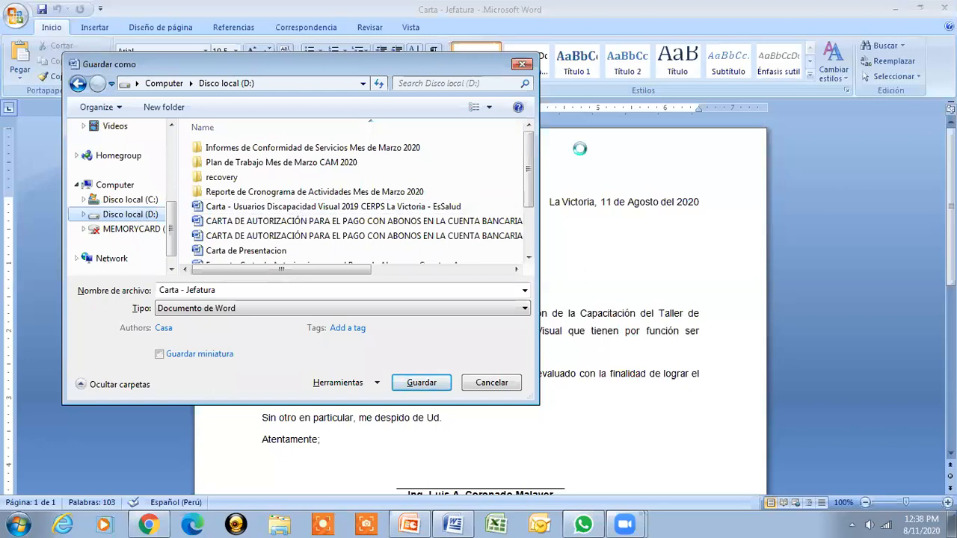
mouse_move(528, 152)
left_mouse_down()
mouse_move(529, 173)
mouse_move(530, 146)
left_mouse_up()
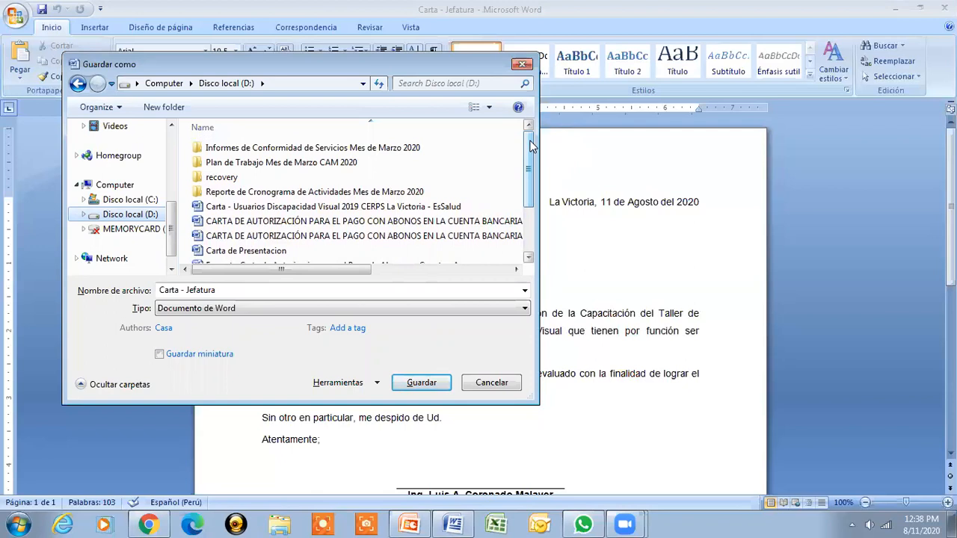
left_click(326, 291)
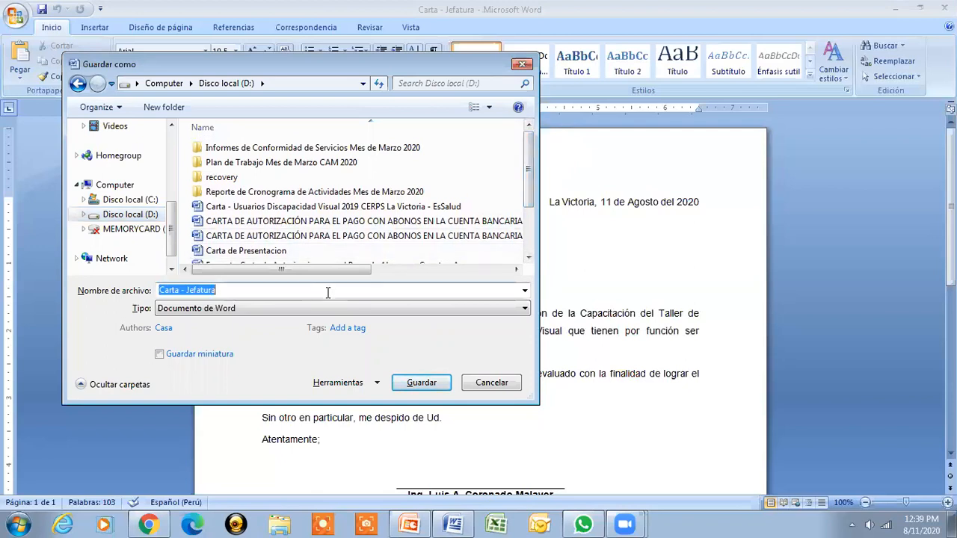
left_click(416, 383)
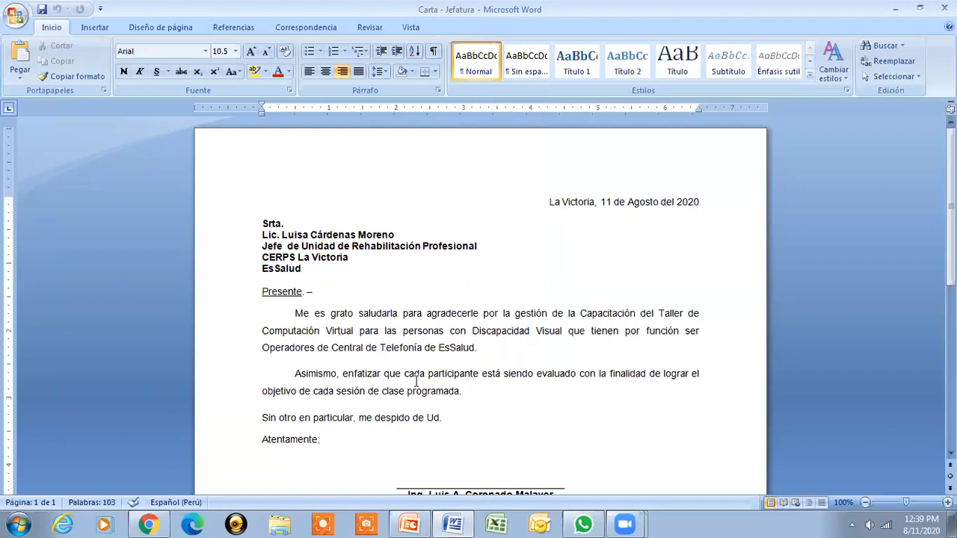
Switch to Windows Explorer and check the Desktop and Disco local (D:) for the saved copies of "Carta - Jefatura"
key("super+e")
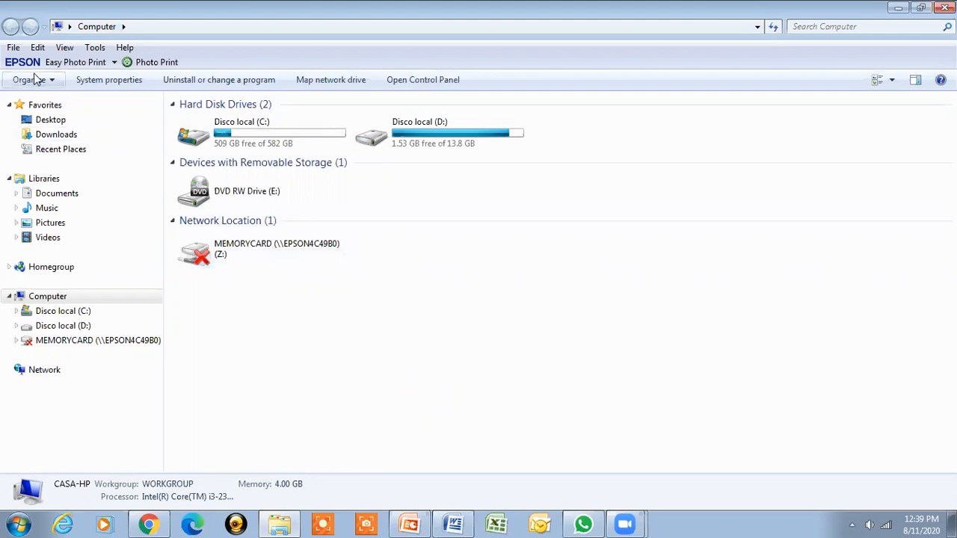
left_click(52, 121)
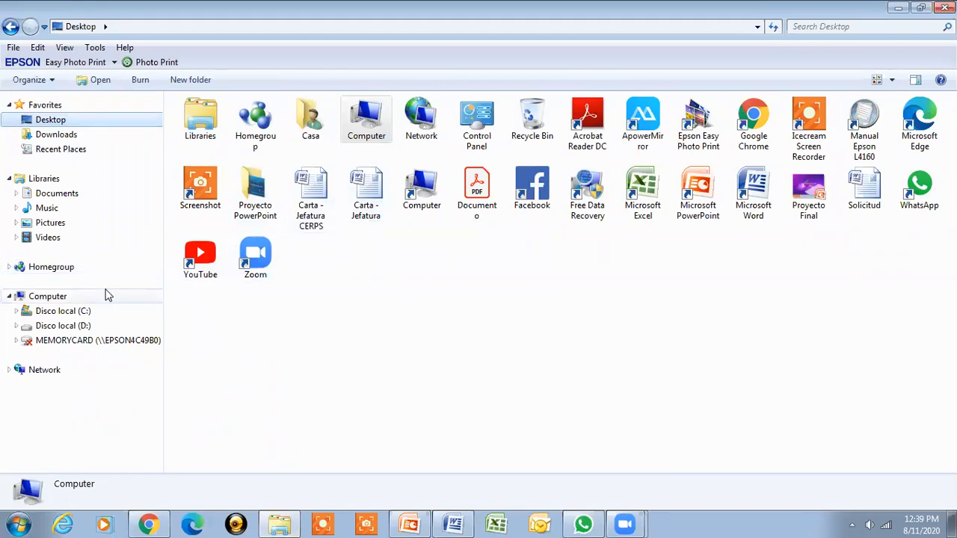
left_click(64, 327)
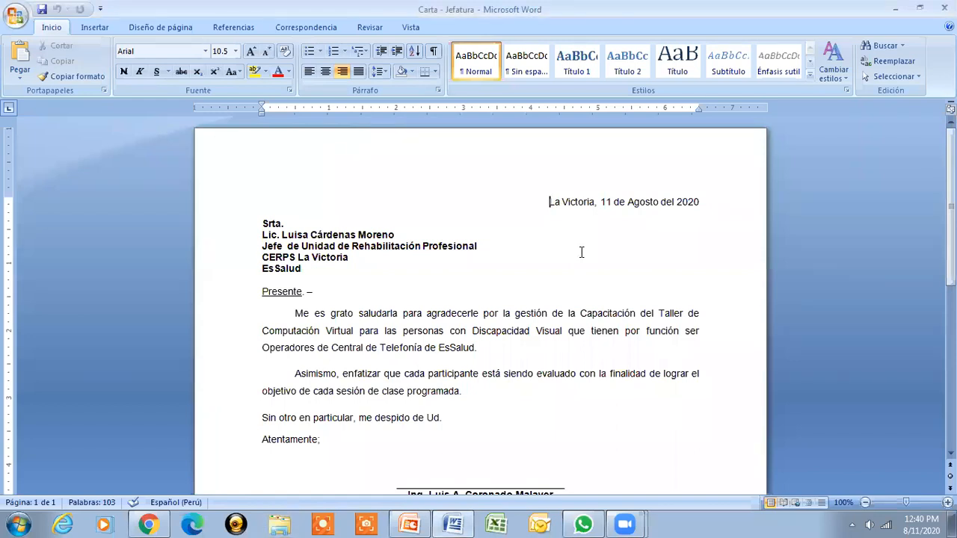
Minimize the Word window to show the Windows desktop
key("alt+space")
key("n")
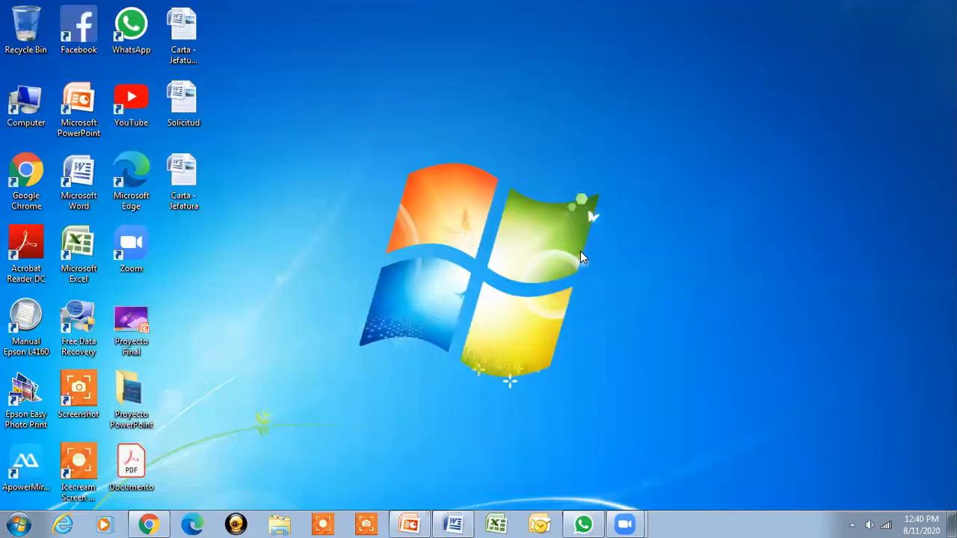